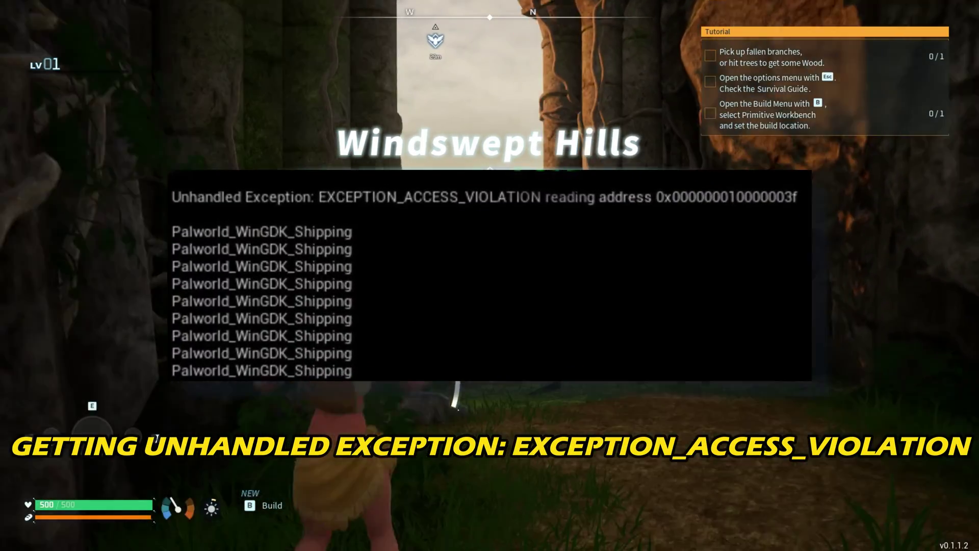
key(b)
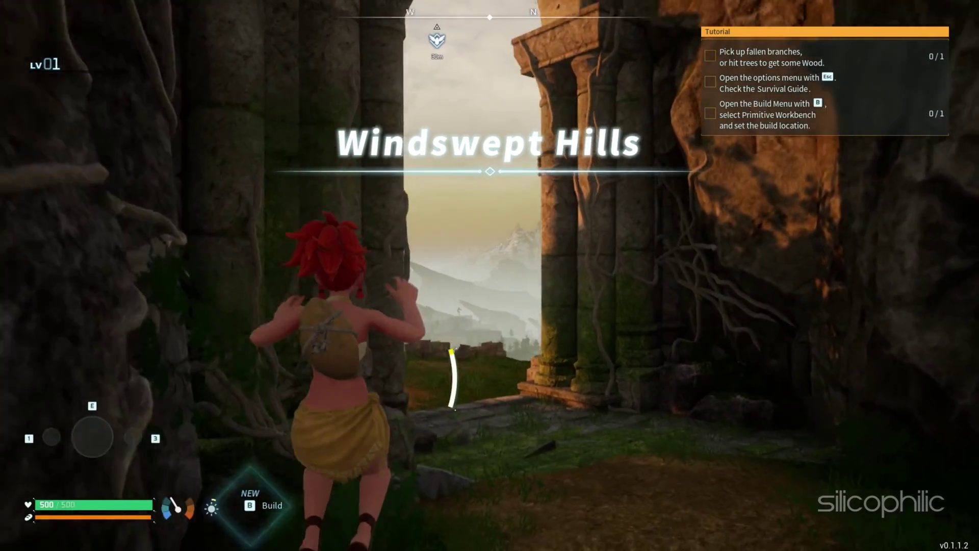
key(w)
key(b)
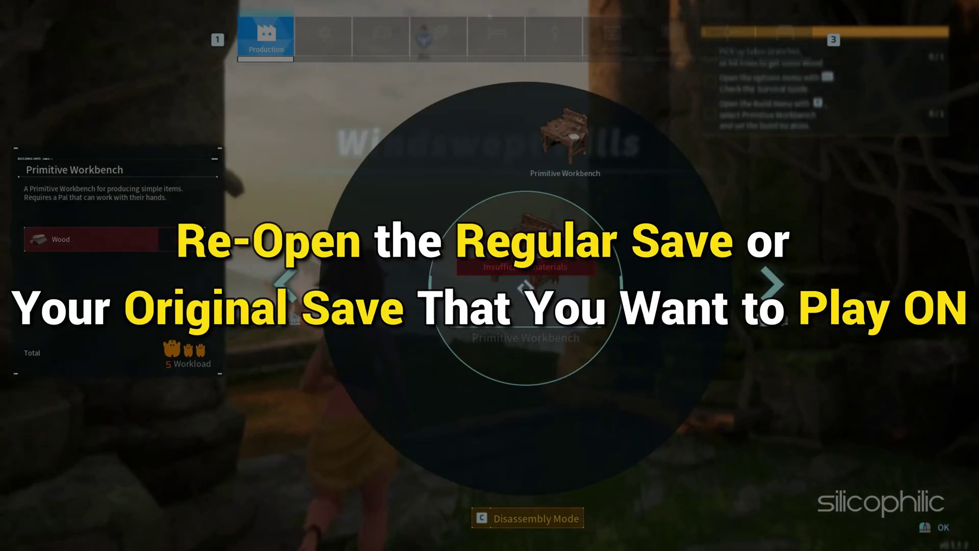
key(Escape)
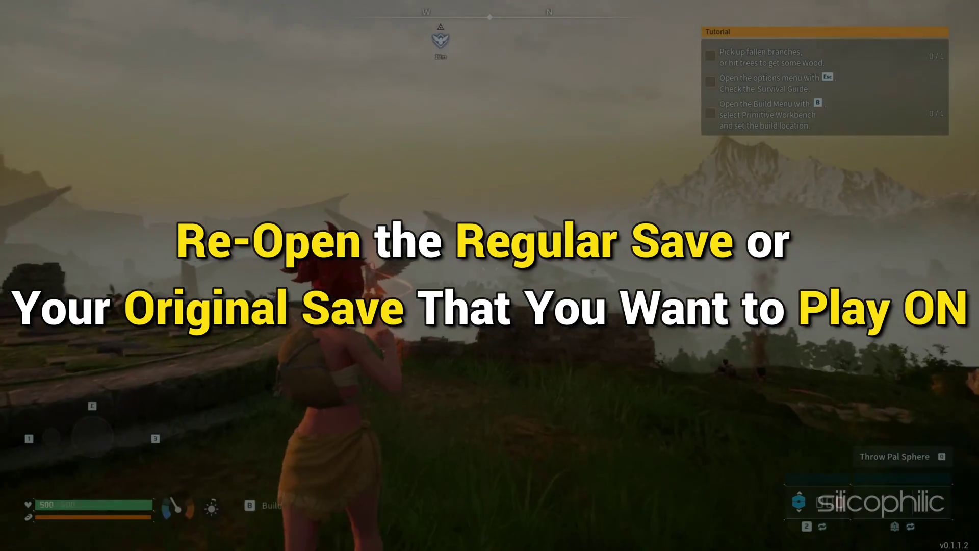
key(w)
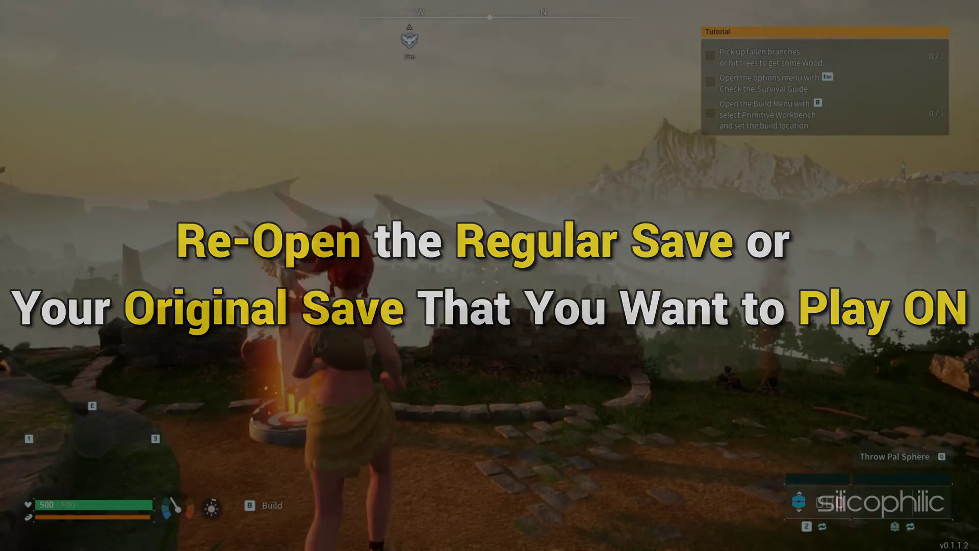
key(w)
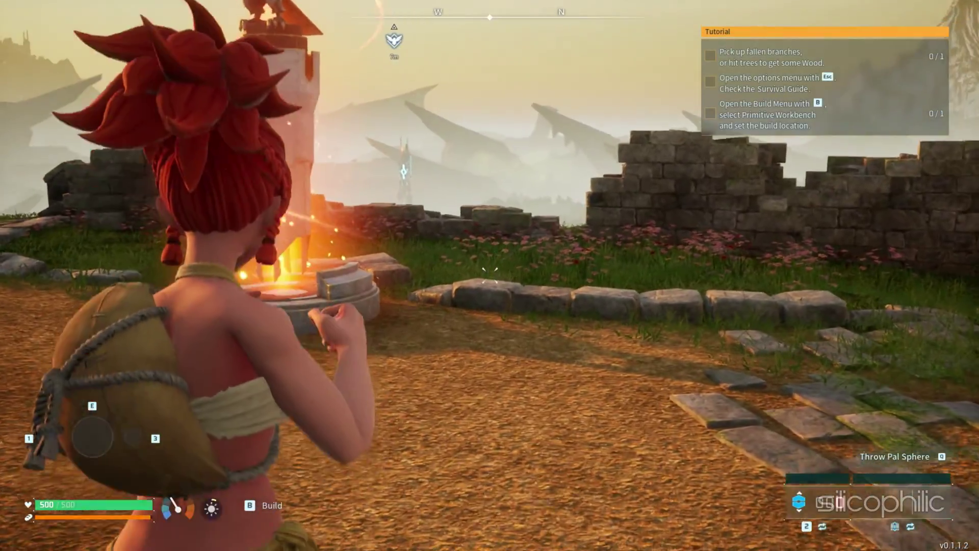
key(w)
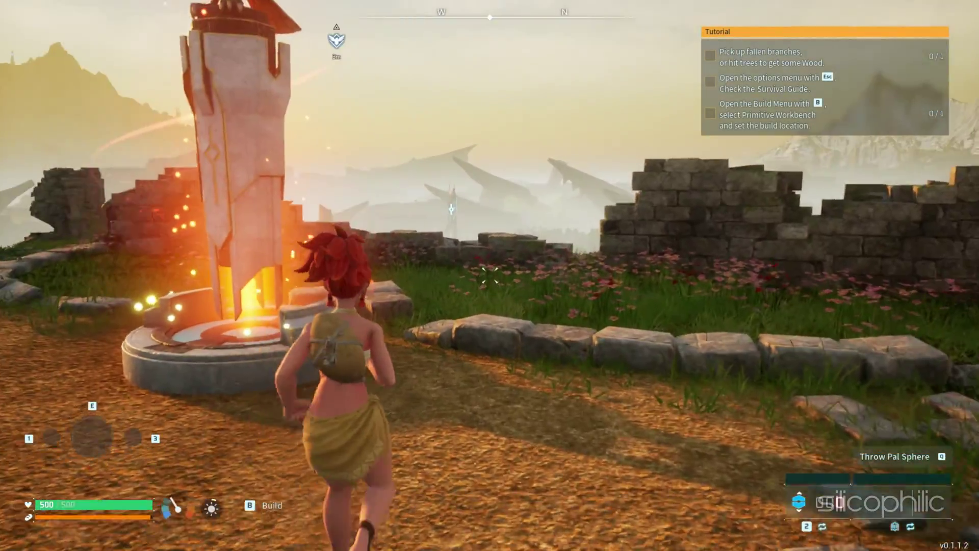
key(w)
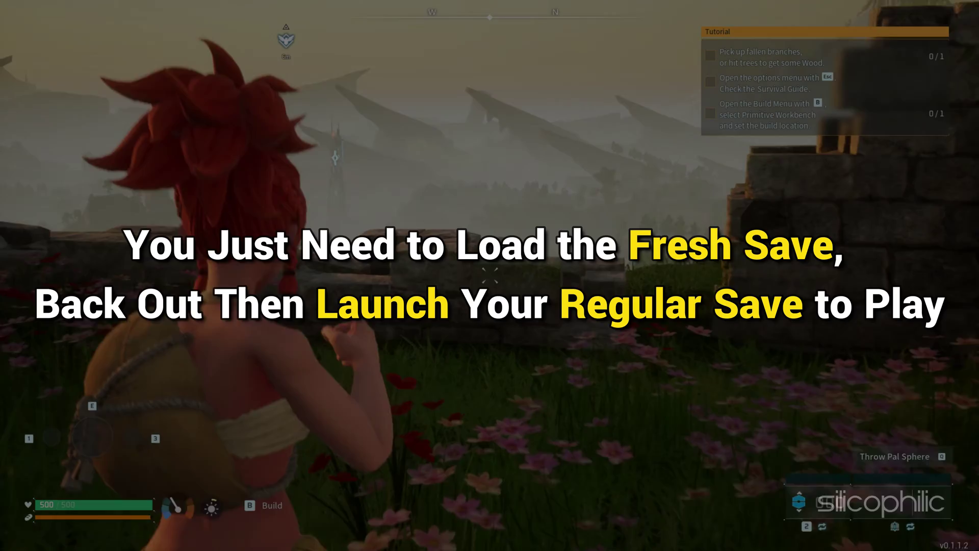
key(w)
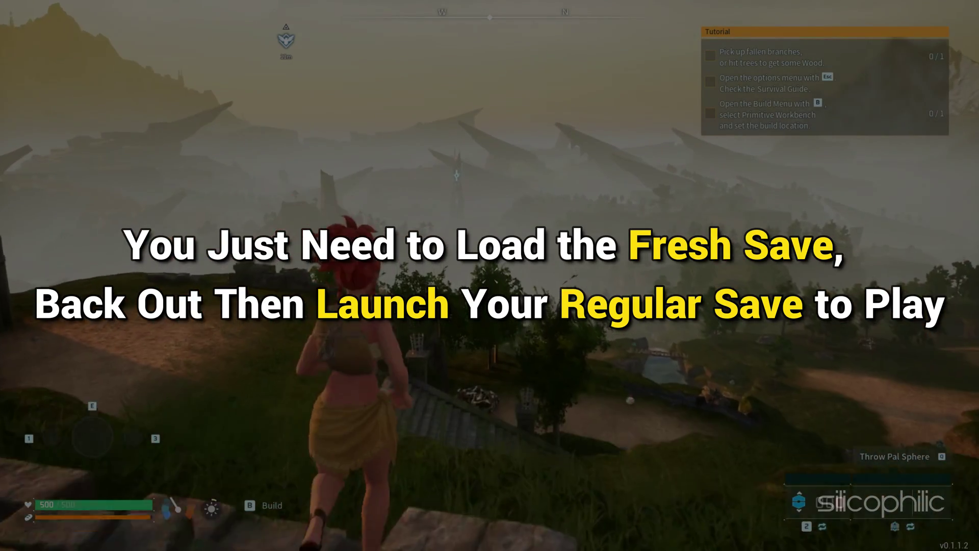
key(w)
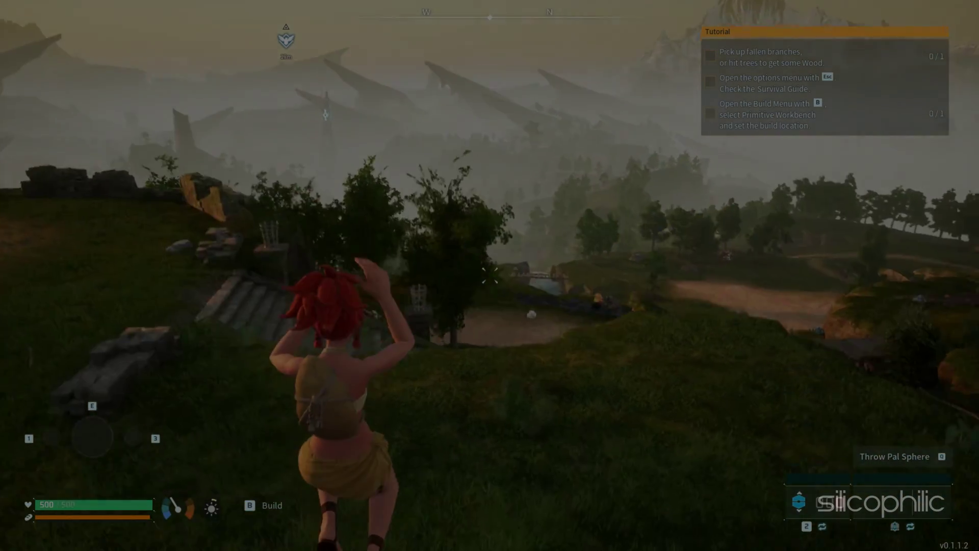
key(w)
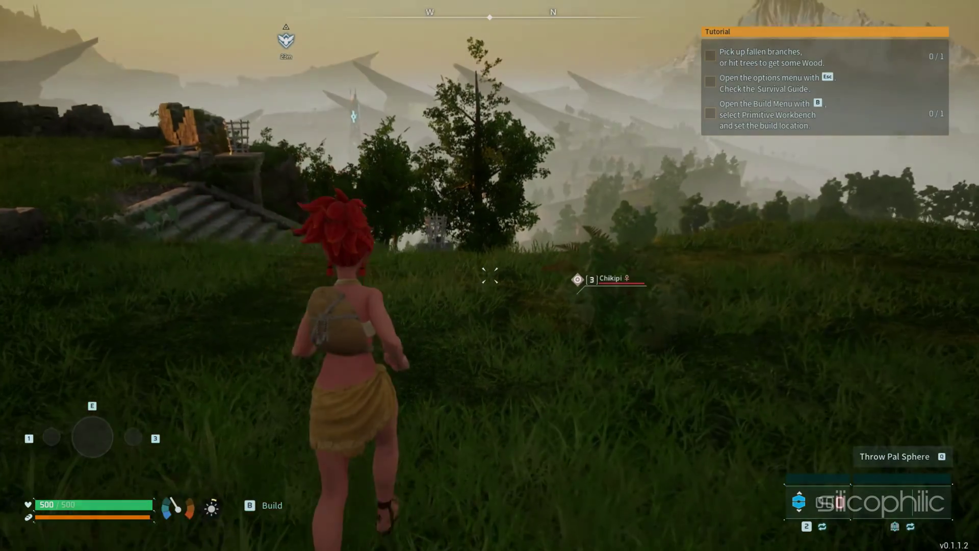
key(w)
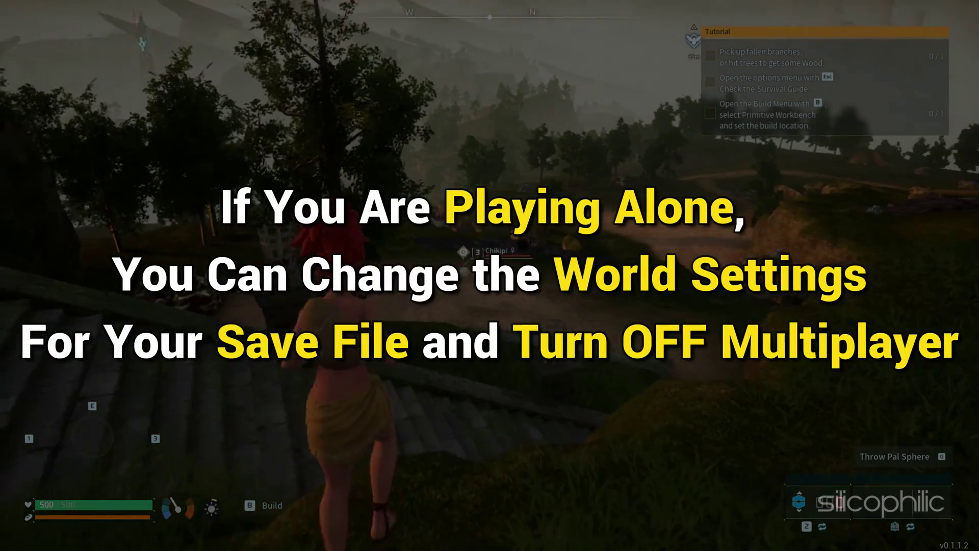
key(w)
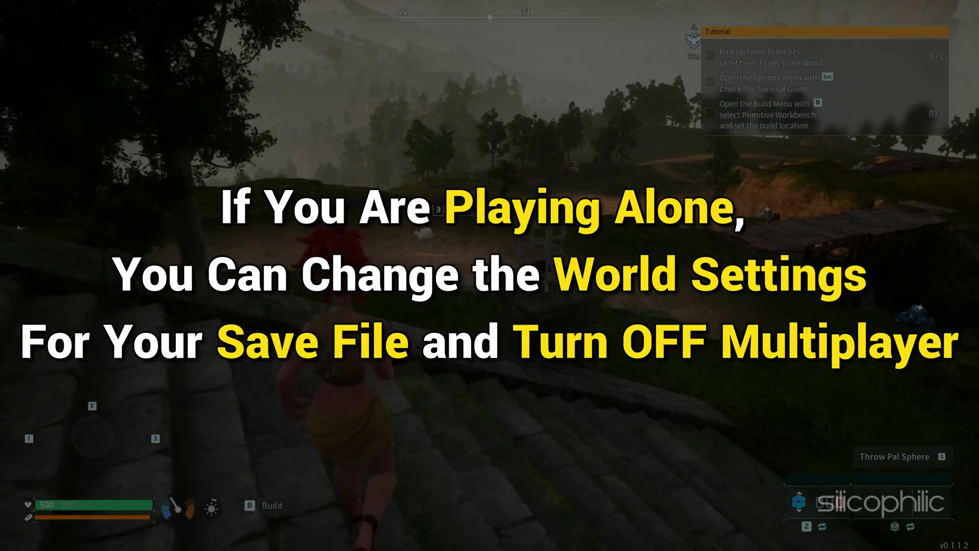
key(w)
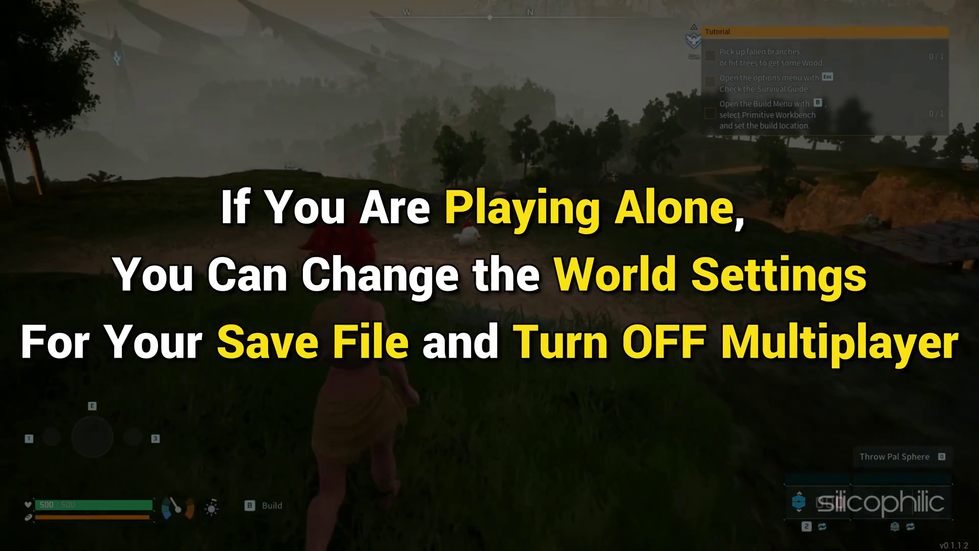
key(w)
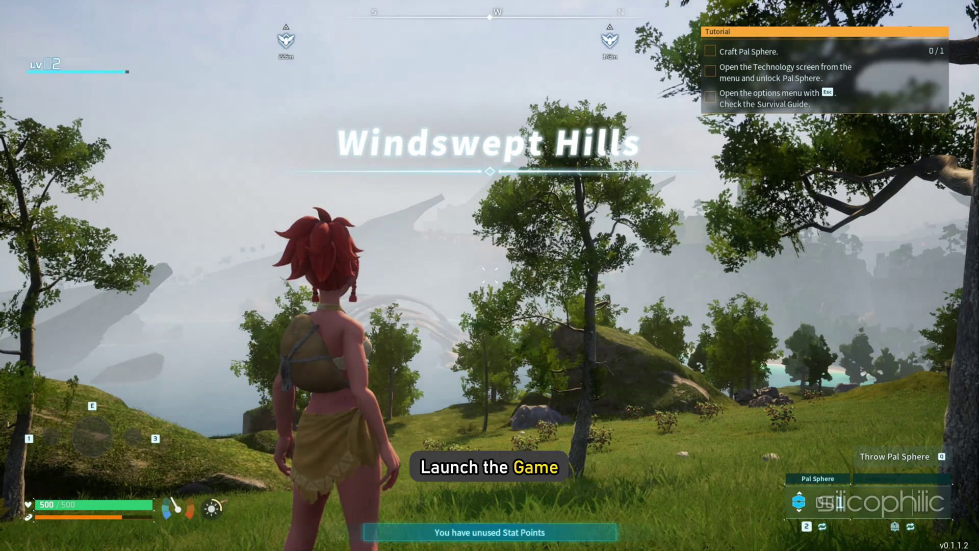
Step: Open the world settings of the Palpagos Islands save and turn Multiplayer off
key(Escape)
click(308, 146)
click(172, 100)
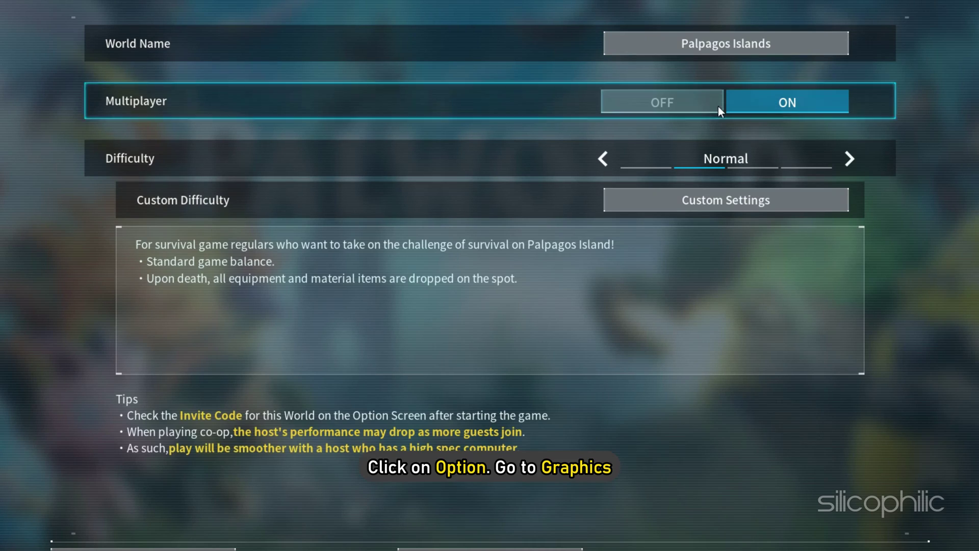
click(699, 103)
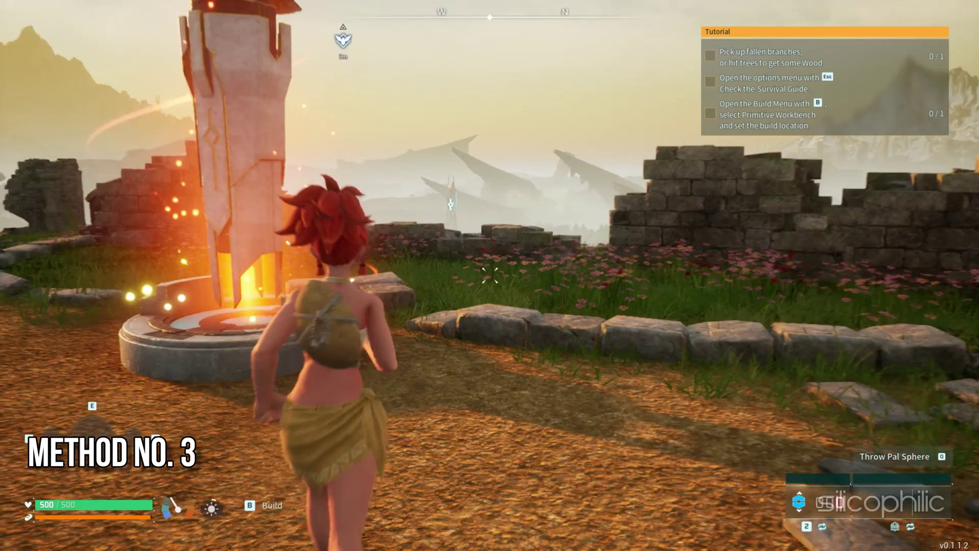
key(w)
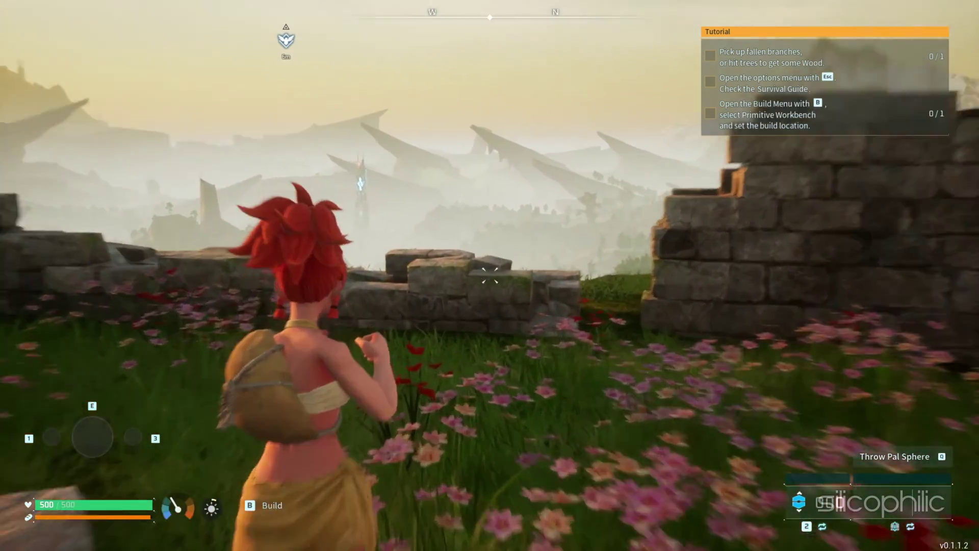
key(w)
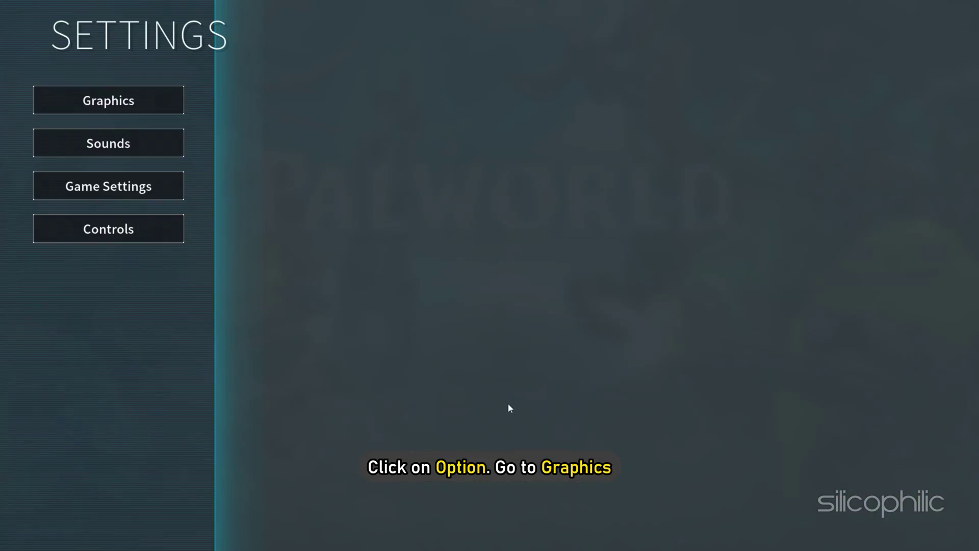
Step: In the graphics settings, set Screen Mode to Windowed and Max FPS to 60, and apply the changes
click(133, 100)
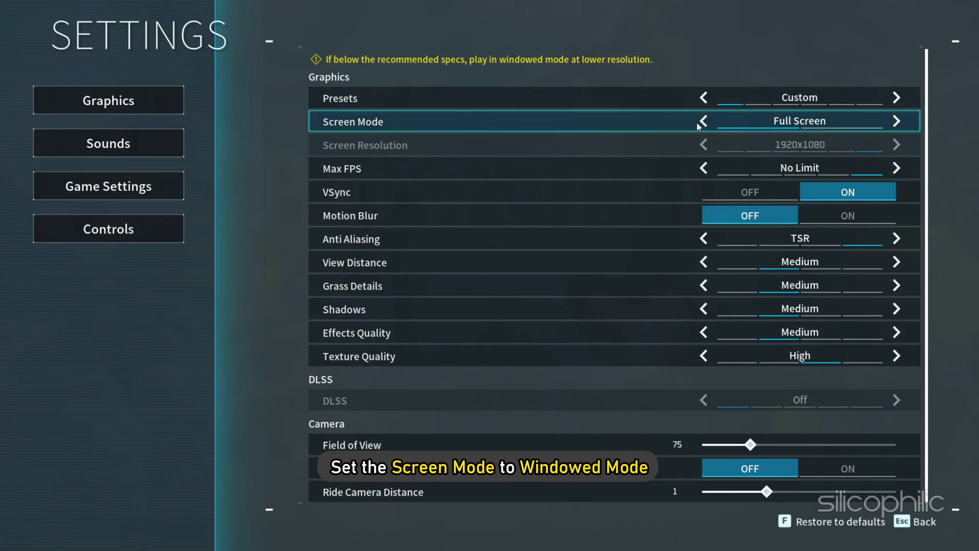
click(896, 121)
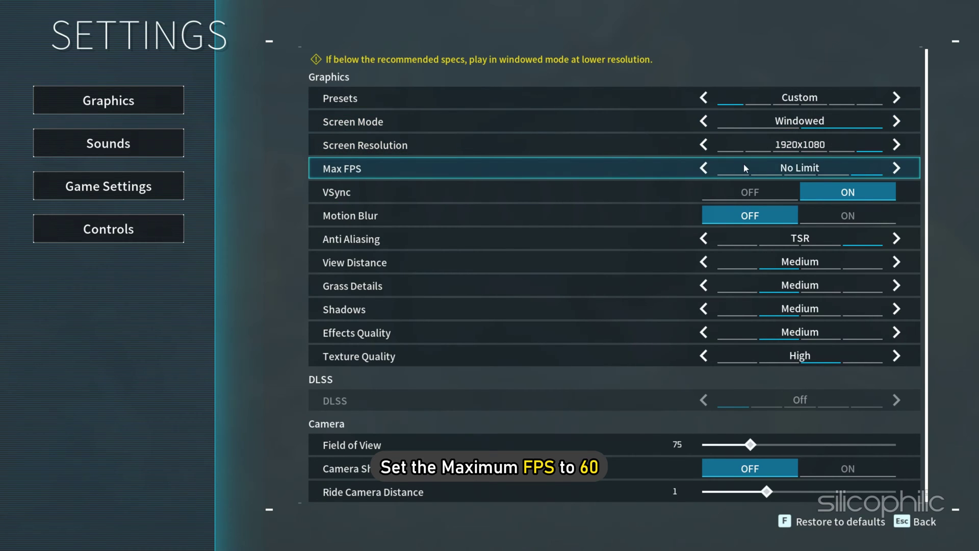
click(703, 168)
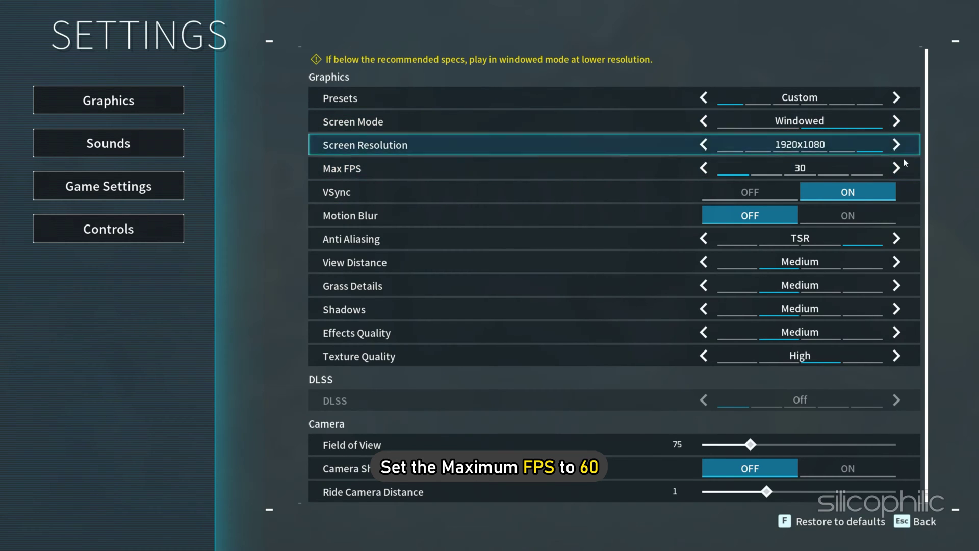
click(897, 167)
click(925, 518)
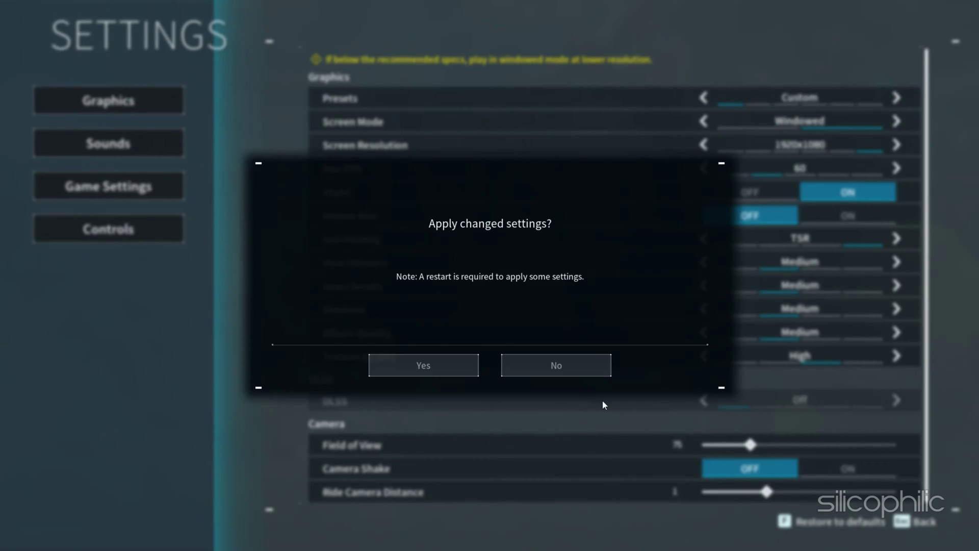
click(458, 363)
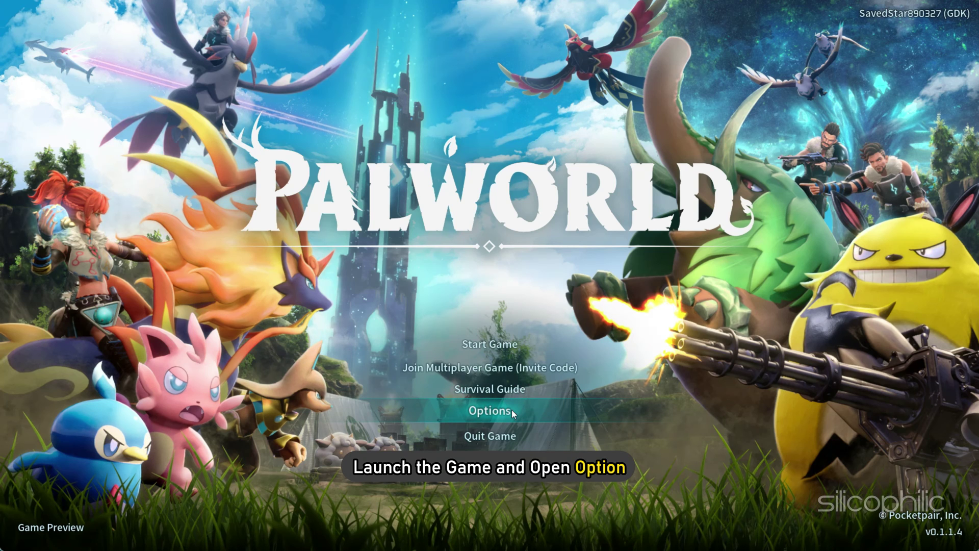
Step: Create a new world named Silicophilic with Multiplayer on and start the game in it
click(494, 341)
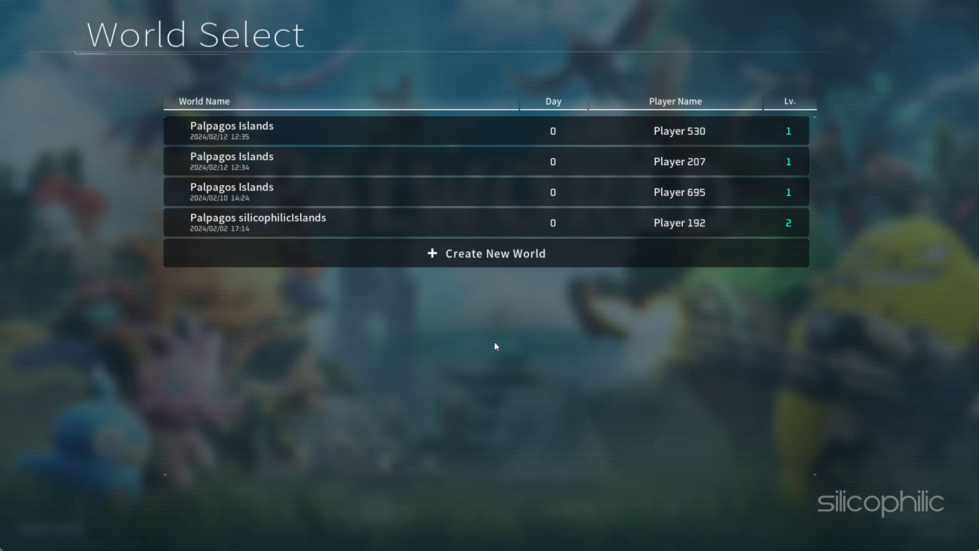
click(516, 245)
click(674, 94)
text(Silicophilic)
key(Return)
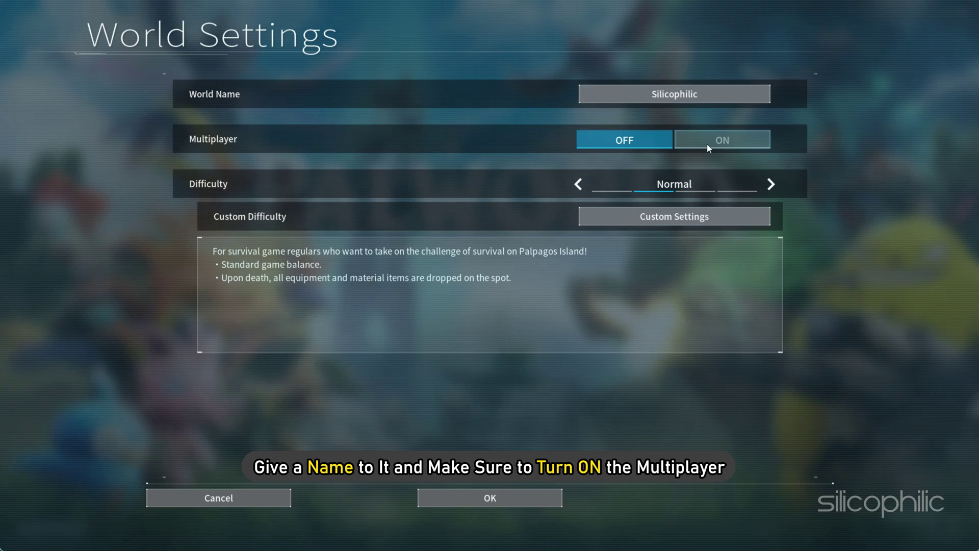
click(709, 144)
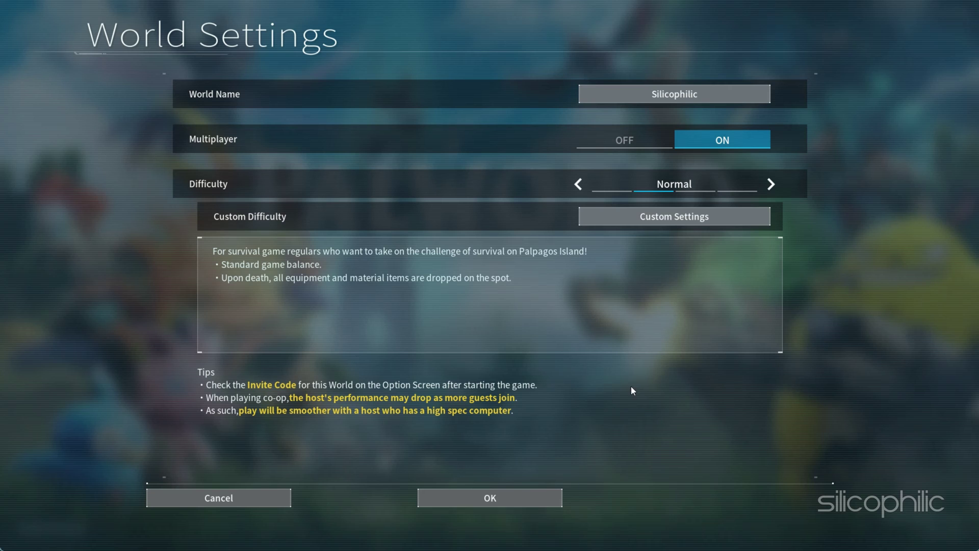
click(517, 497)
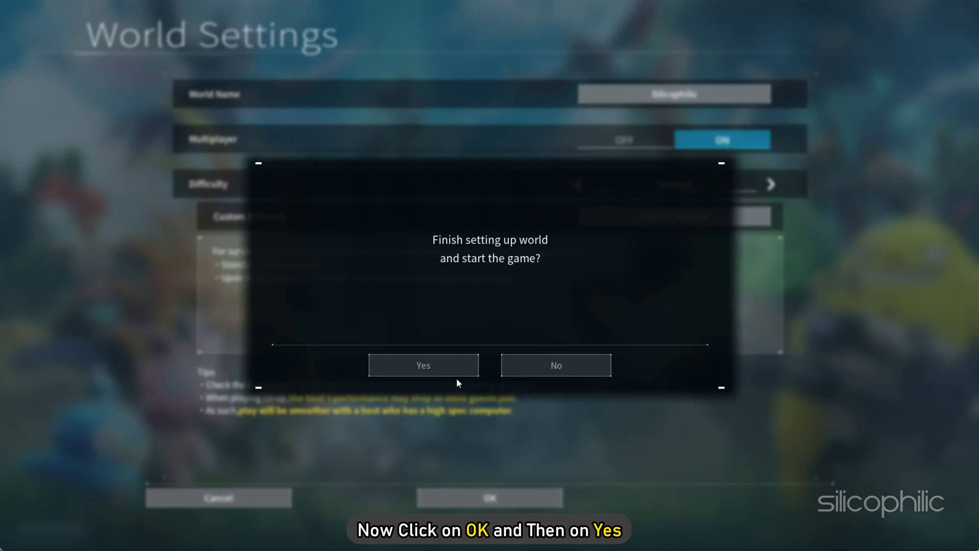
click(396, 362)
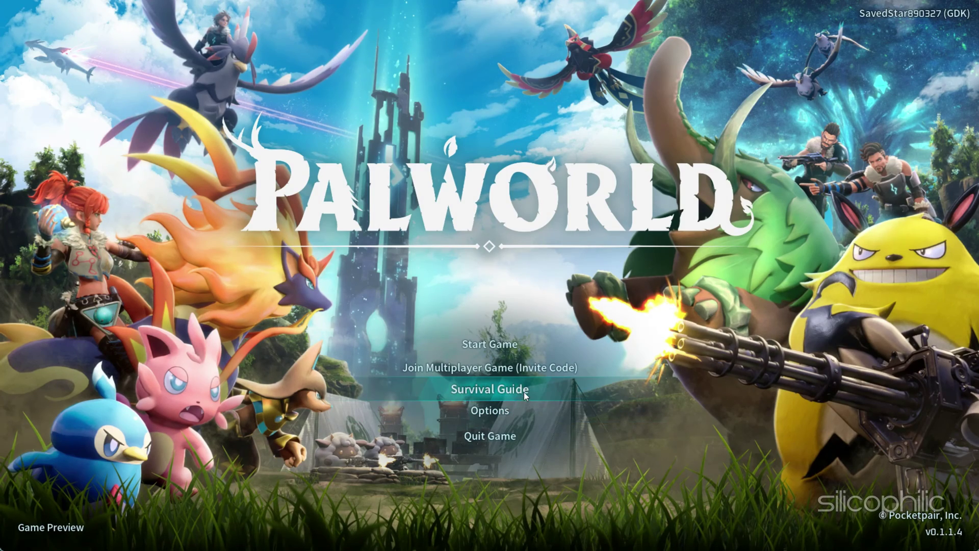
Step: Open the list of saved worlds from the title screen
click(494, 342)
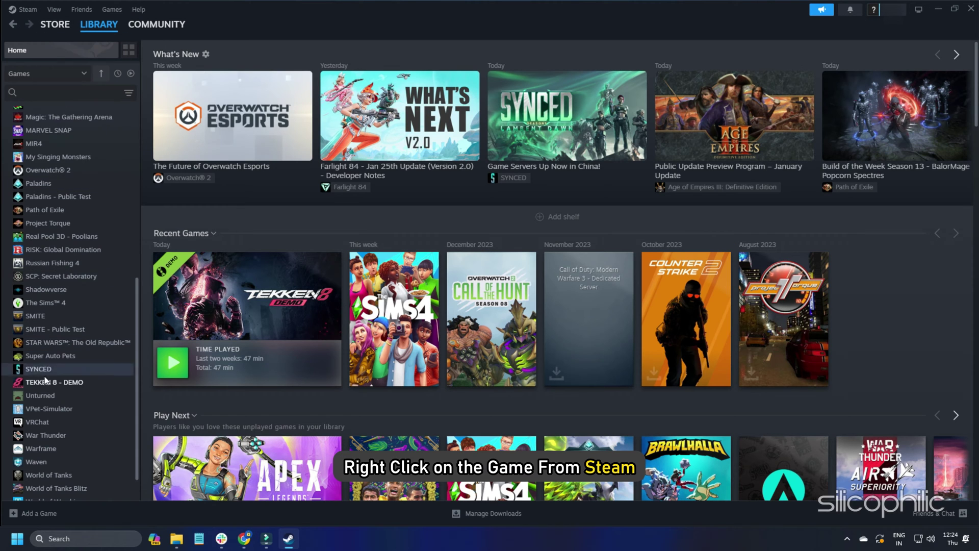
Step: Switch to Steam, open the properties of TEKKEN 8 - DEMO and try the launch options -dx11 and -dx12
right_click(43, 386)
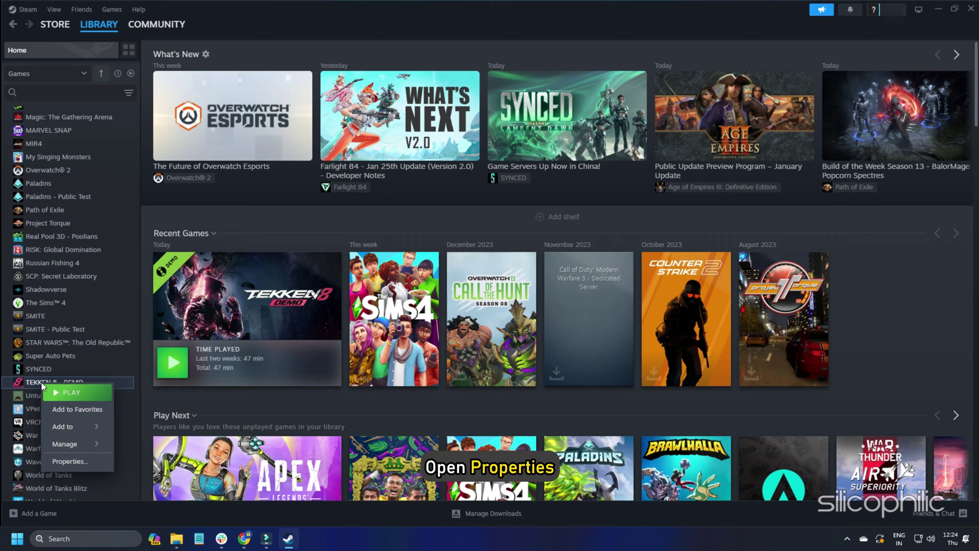
click(69, 461)
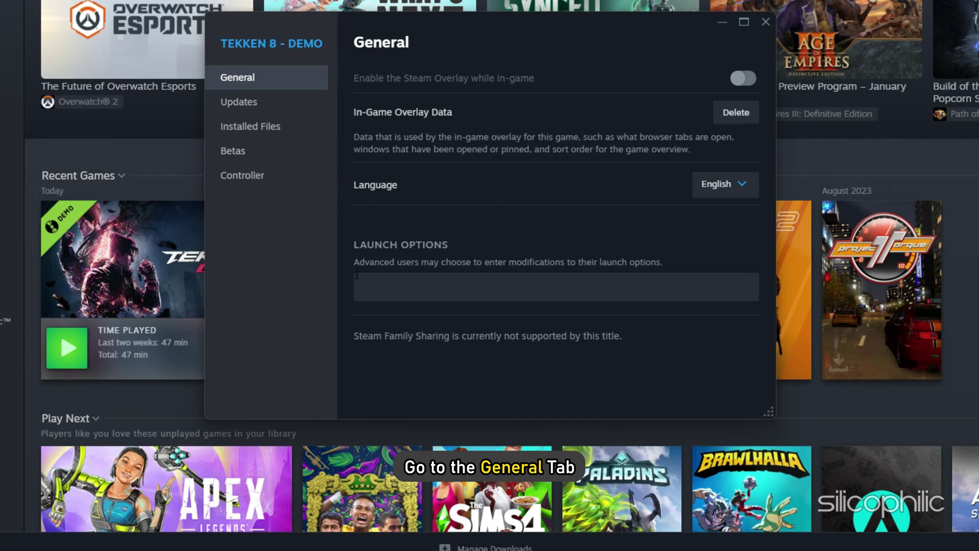
click(357, 287)
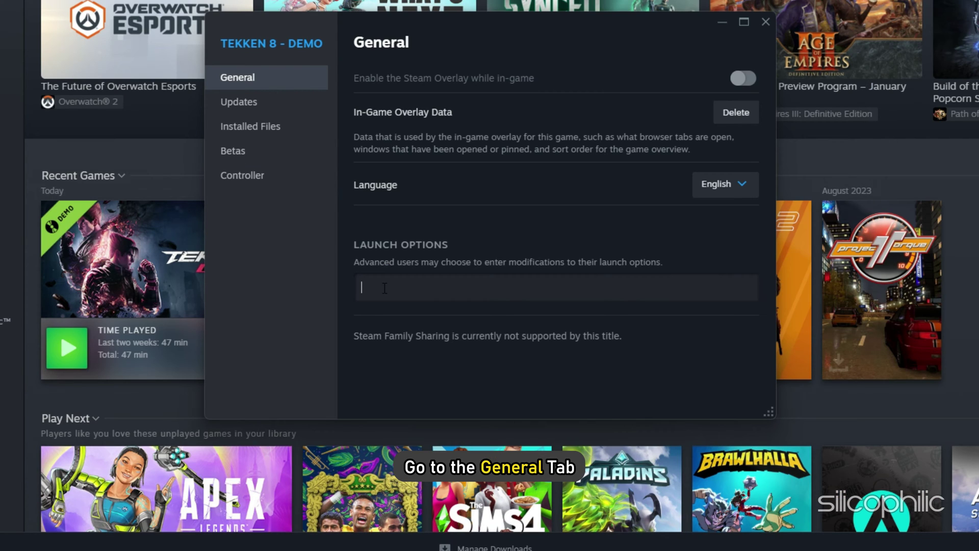
text(dx)
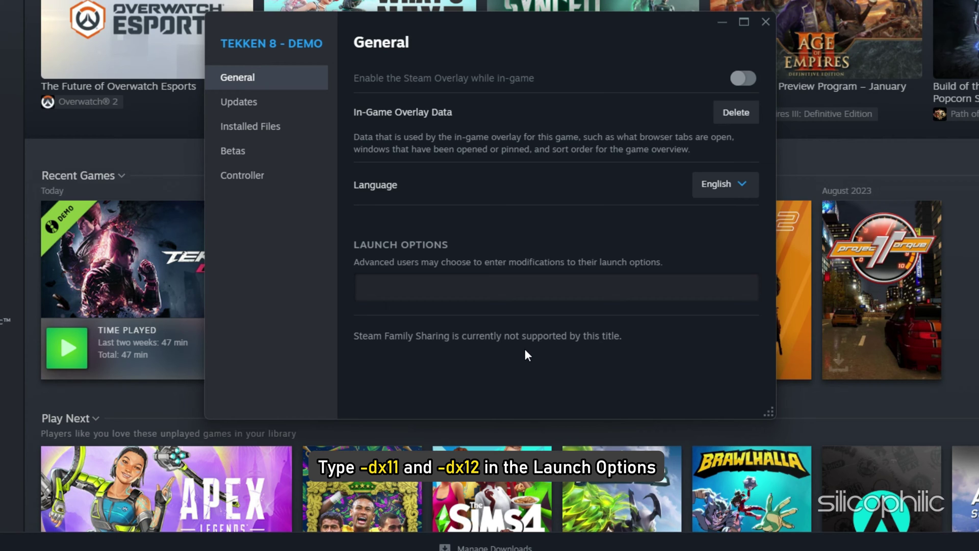
text(dx12)
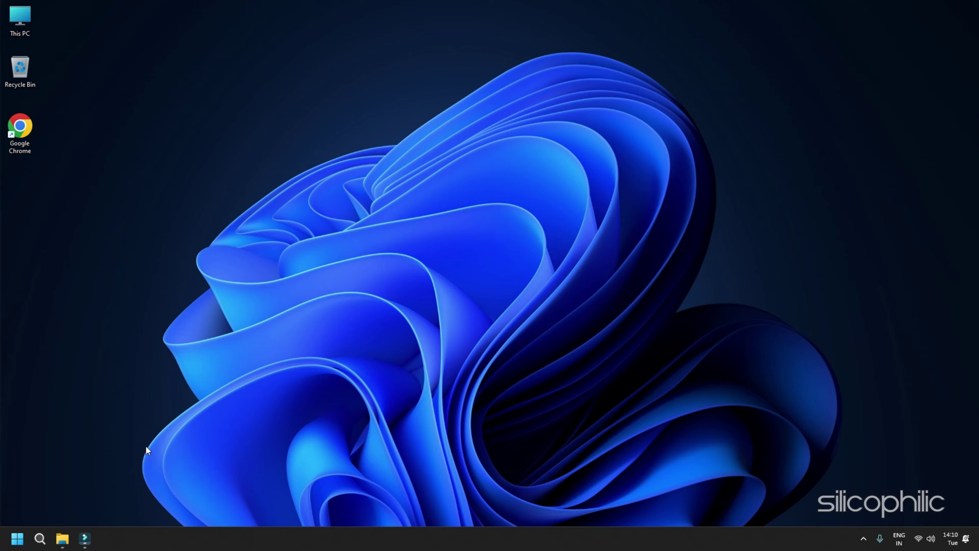
Step: Open Windows Security and go to the firewall's list of apps allowed through it, under Firewall & network protection
click(40, 538)
text(Windows Security)
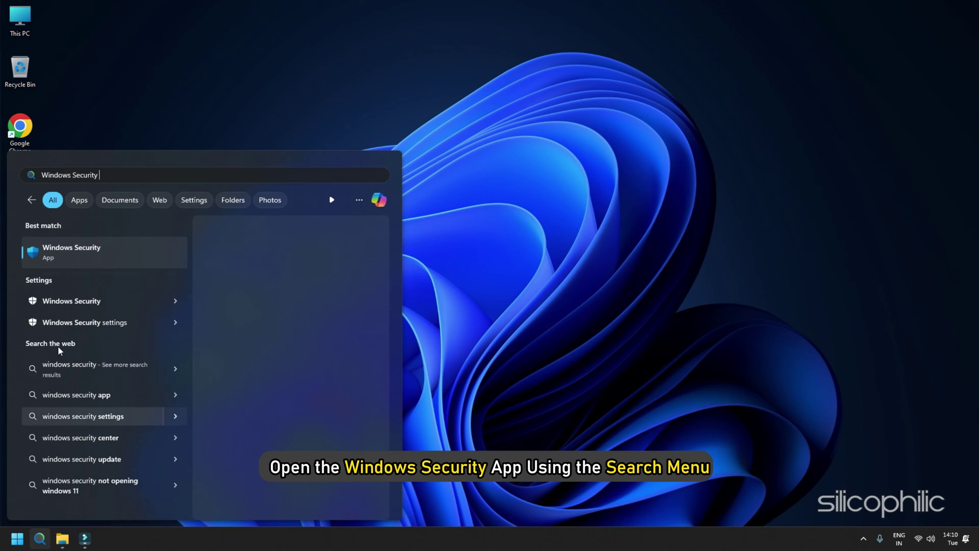
click(90, 253)
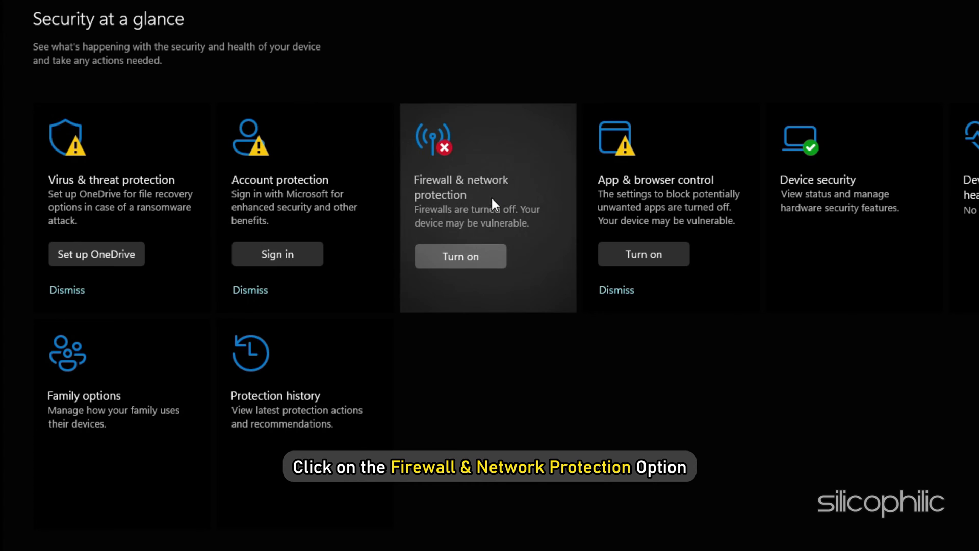
click(492, 199)
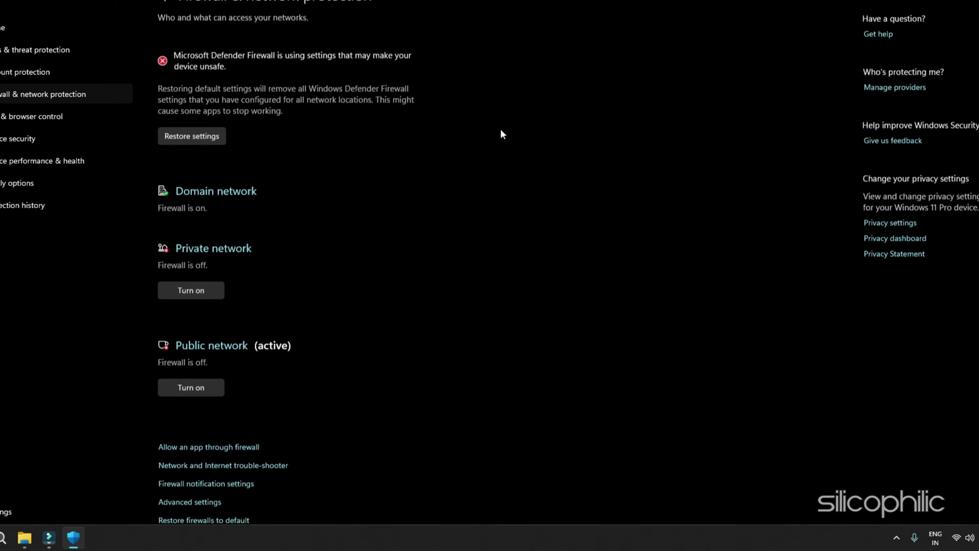
scroll(219, 372, down, 1)
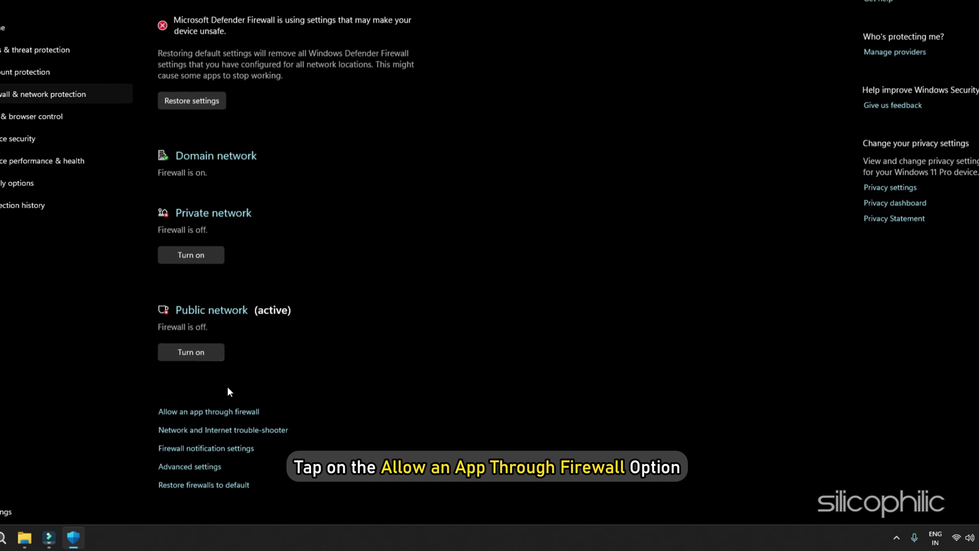
click(249, 410)
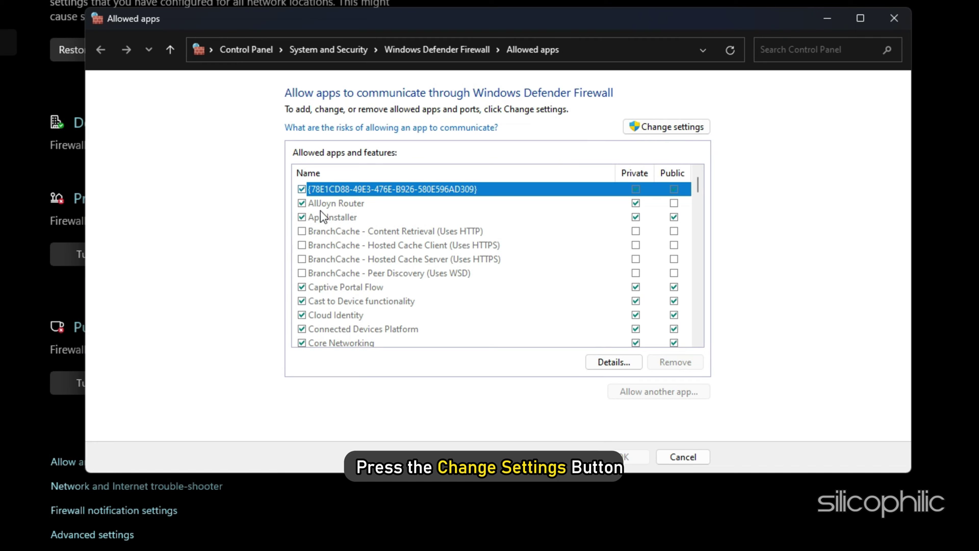
Step: Enable changes to the allowed apps list and add Palworld-WinGDK-Shipping from Palworld's WinGDK folder
click(644, 127)
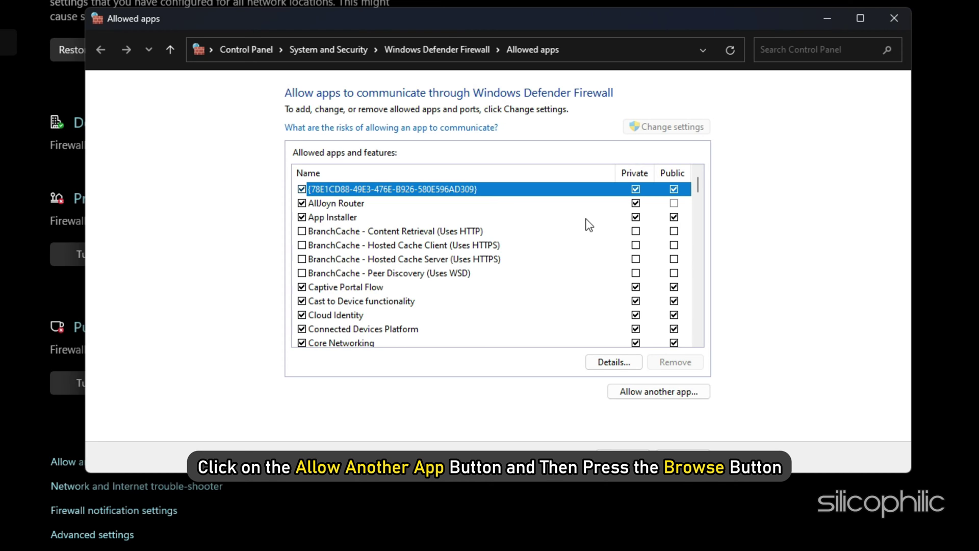
click(669, 393)
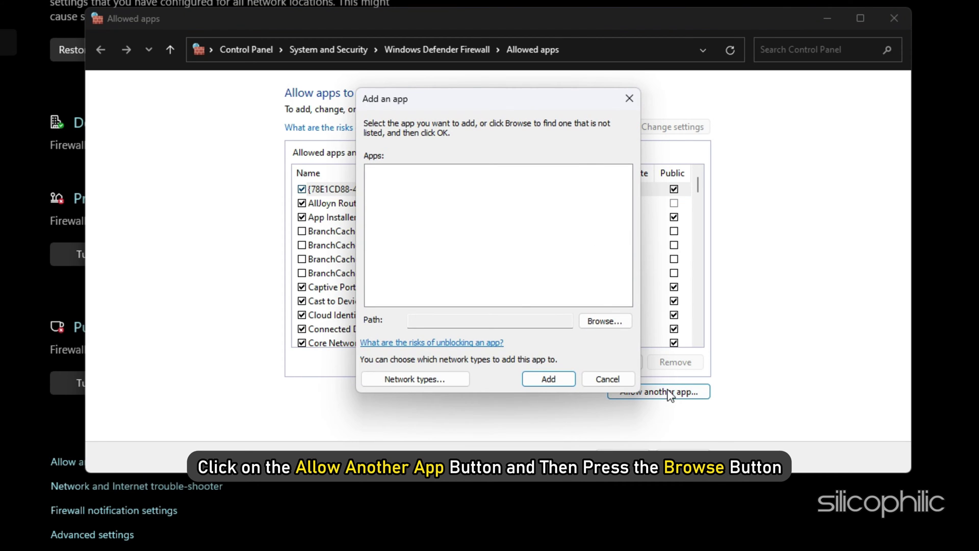
click(600, 326)
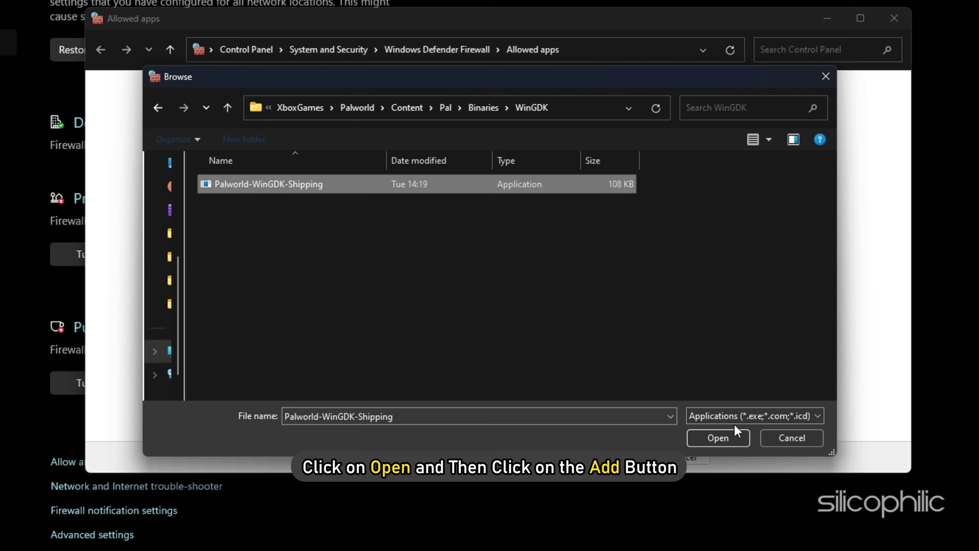
click(729, 437)
click(543, 379)
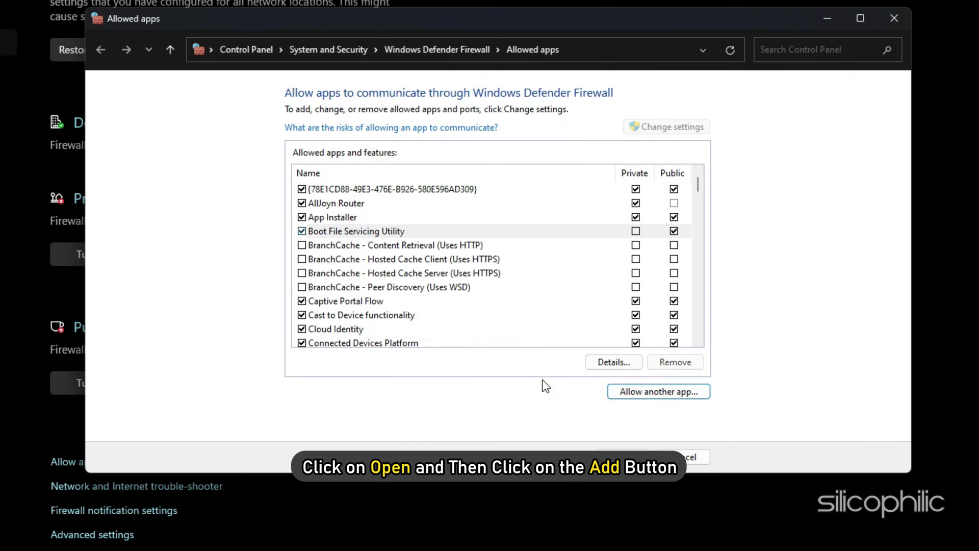
Step: Check the details of the added Boot File Servicing Utility entry and allow it on private networks
double_click(301, 232)
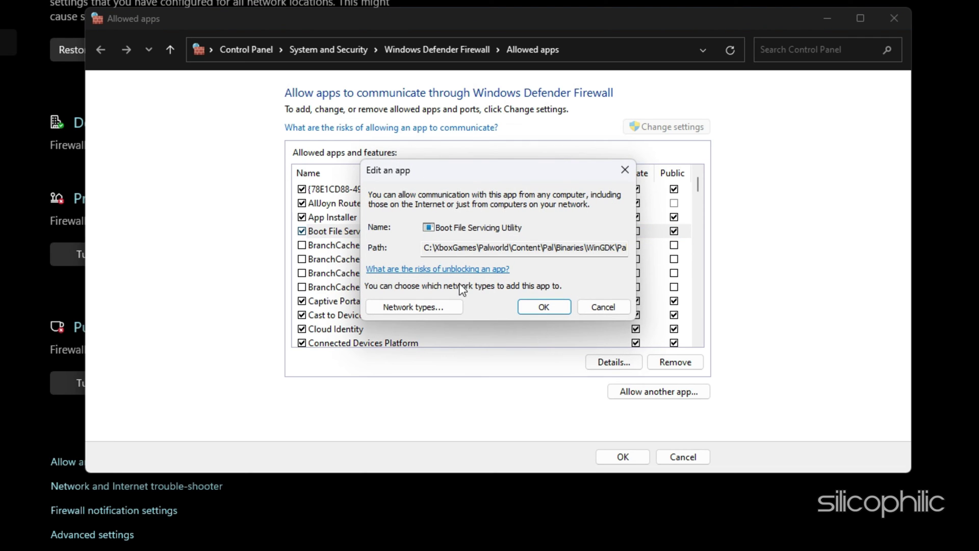
click(530, 307)
click(636, 232)
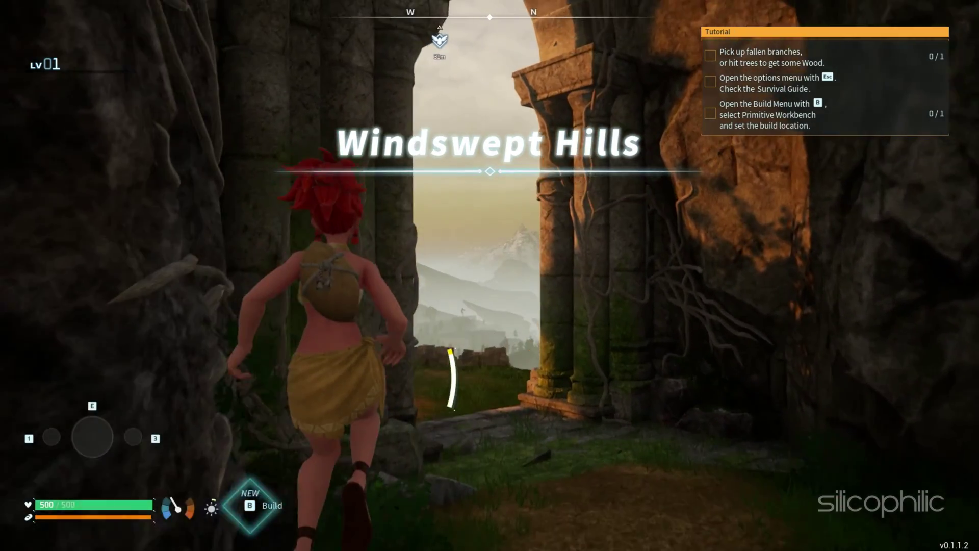
key(b)
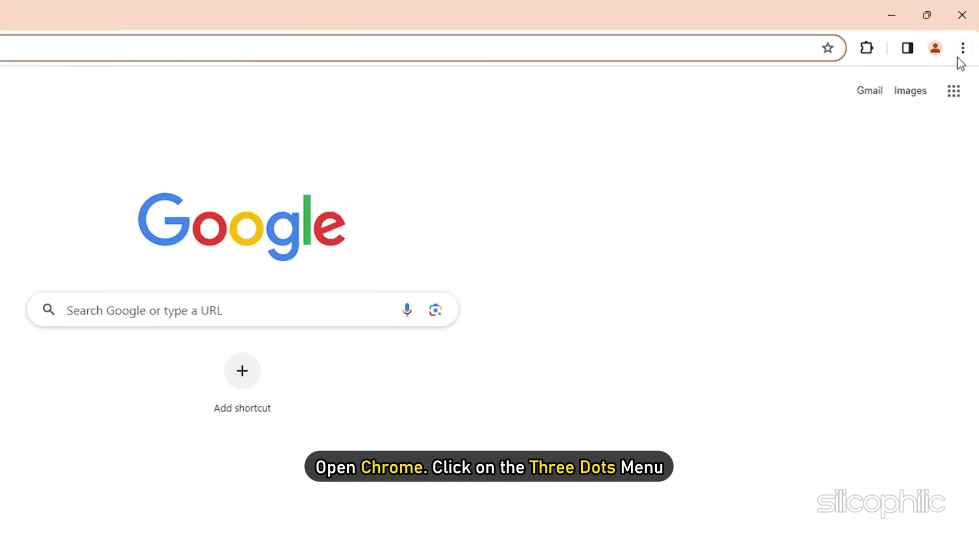
Step: In Chrome, open the extension management page and turn off the AdBlock extension
click(962, 30)
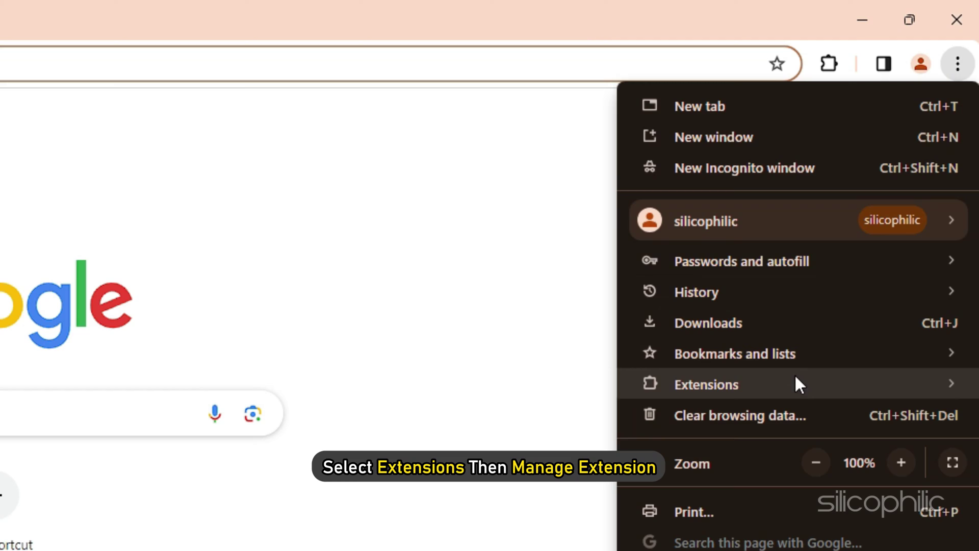
mouse_move(798, 384)
click(574, 386)
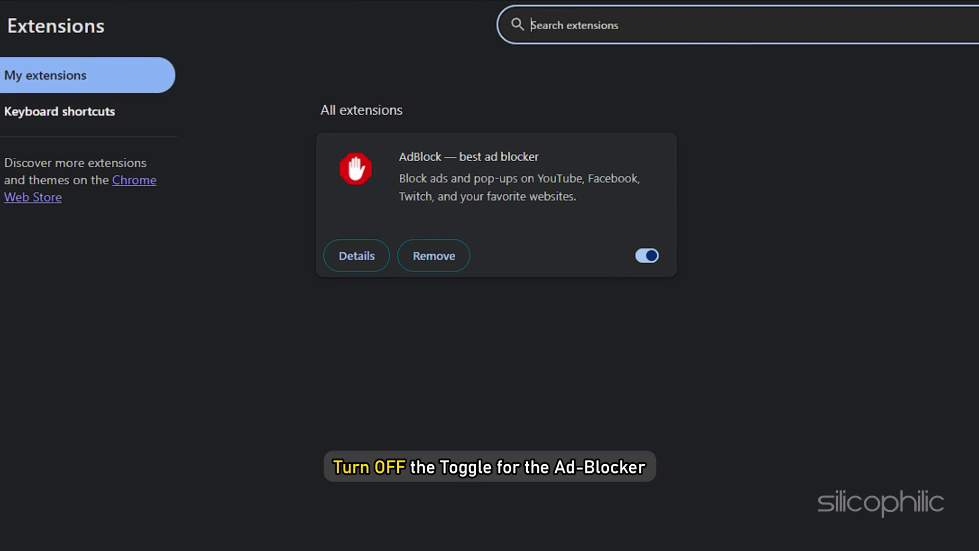
click(647, 257)
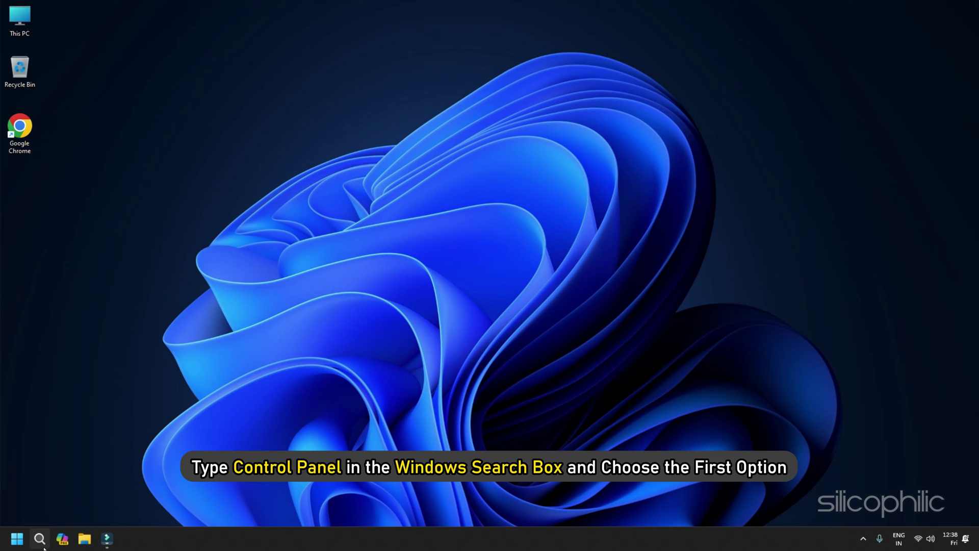
Step: Open Control Panel, show its items as large icons and open the adapter settings from Network and Sharing Center
click(45, 546)
text(Control Panel)
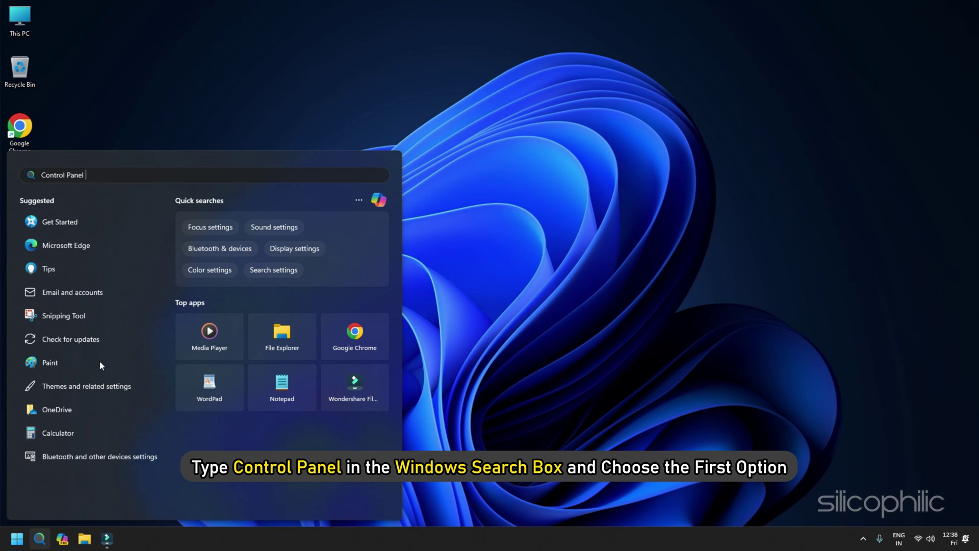
click(105, 263)
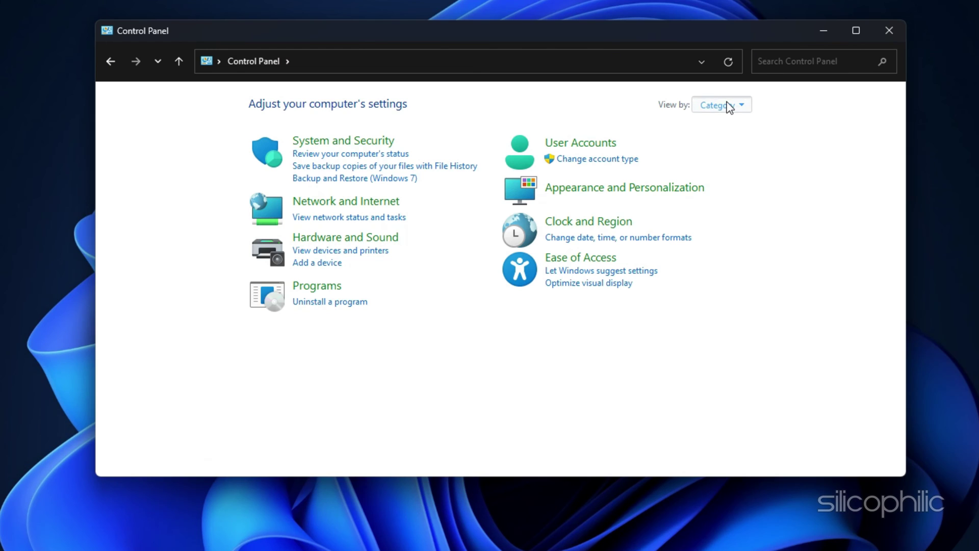
click(724, 104)
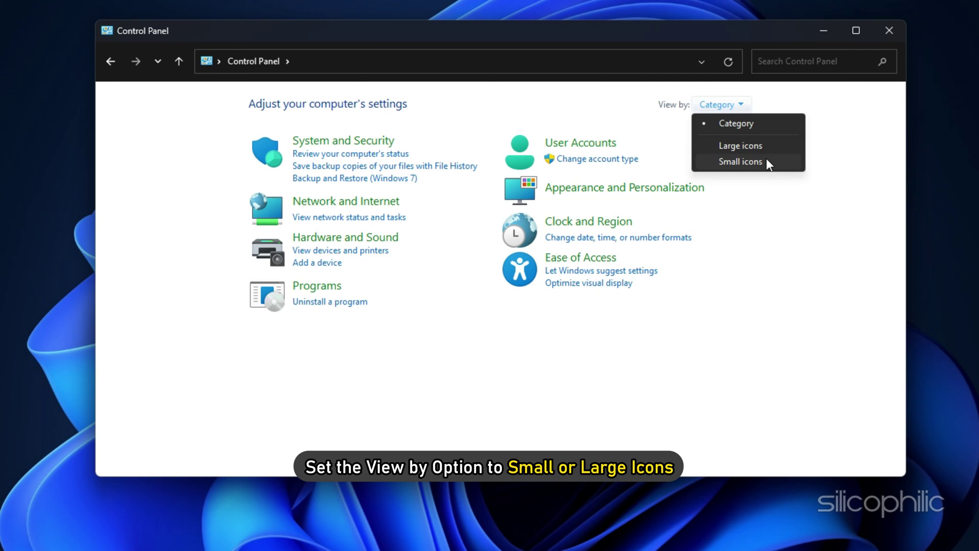
click(759, 147)
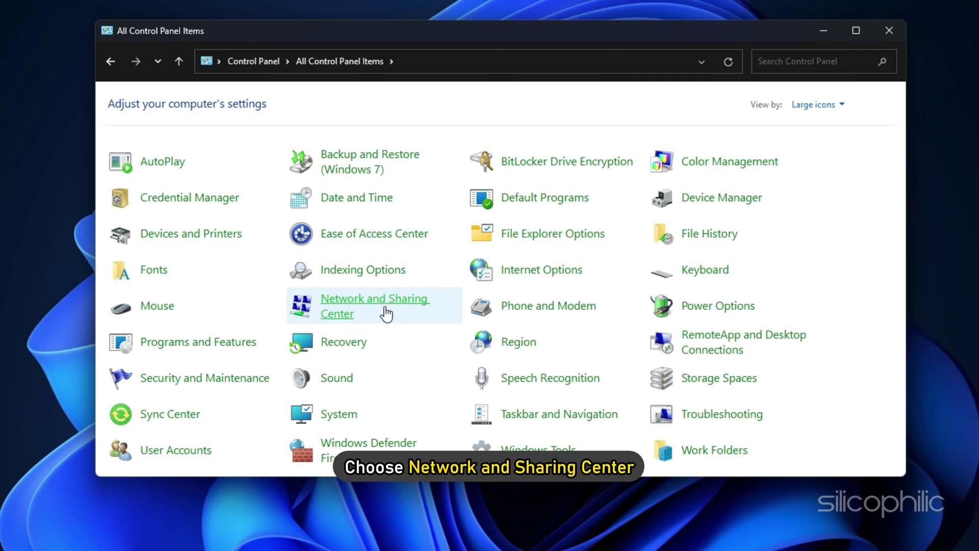
click(386, 312)
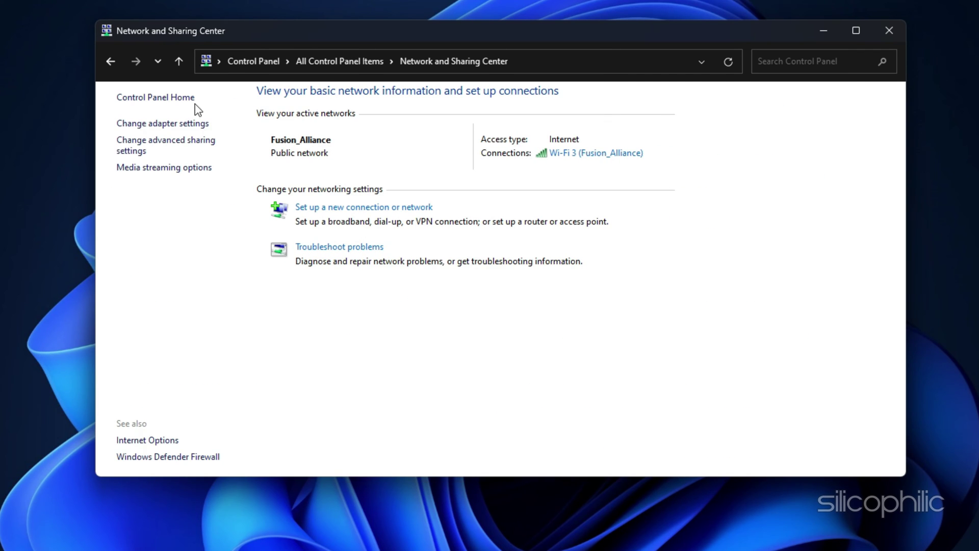
click(192, 124)
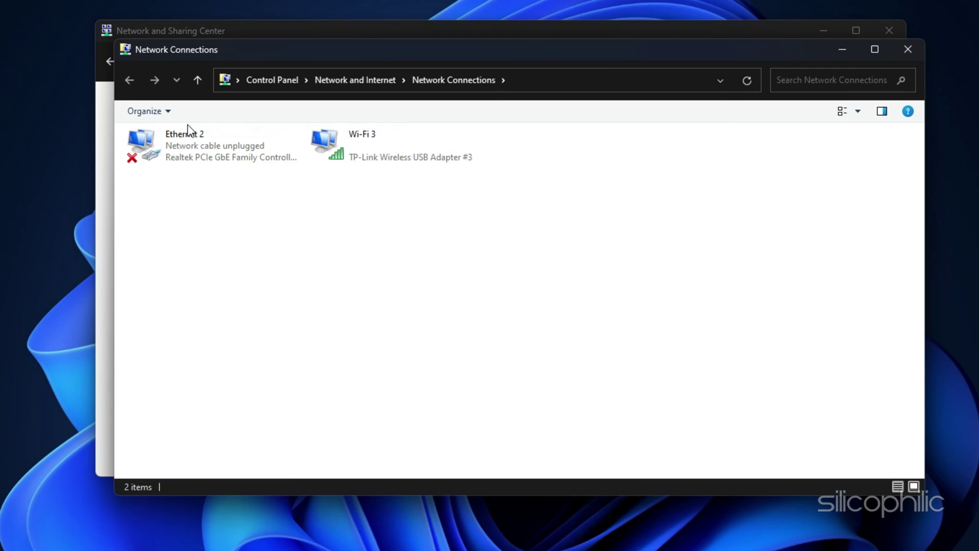
Step: Open the Internet Protocol Version 4 (TCP/IPv4) properties of the Wi-Fi 3 connection
right_click(427, 162)
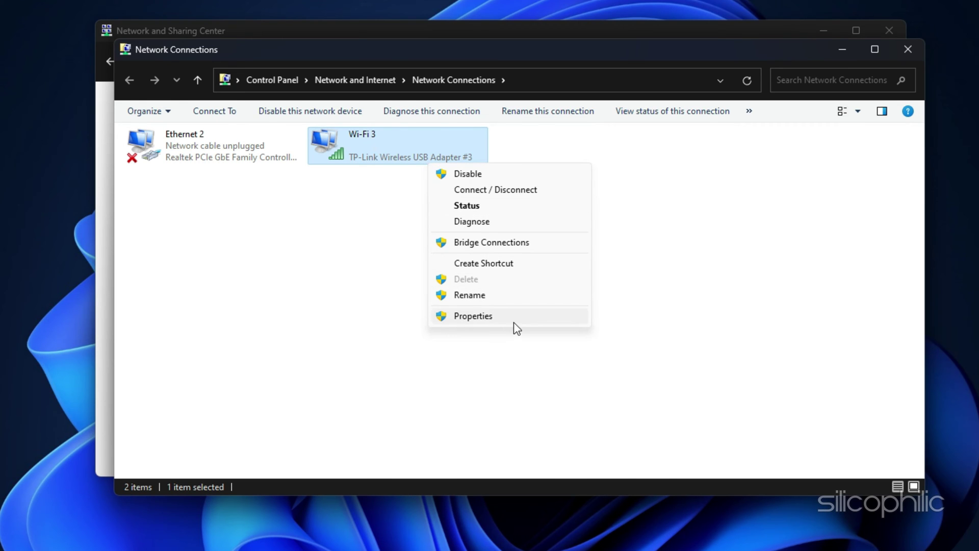
click(513, 320)
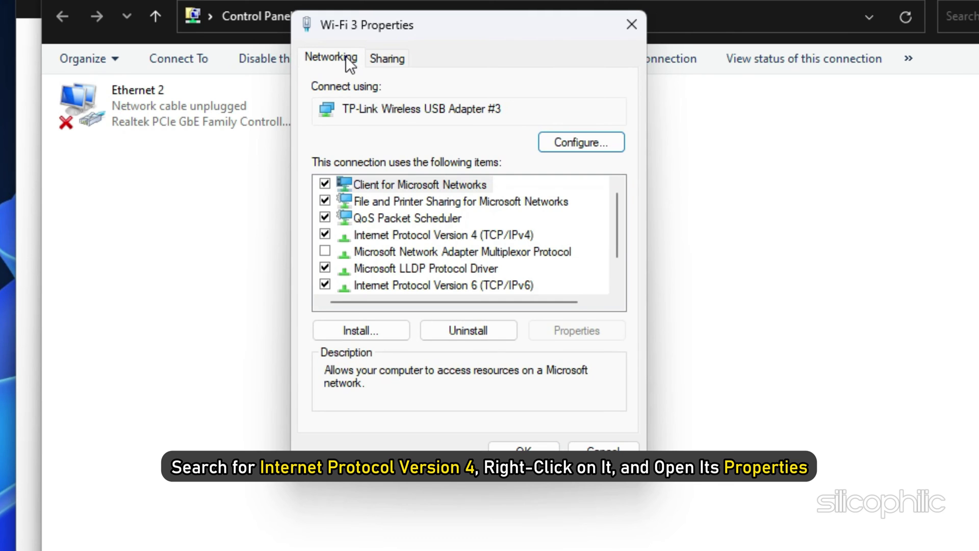
click(421, 236)
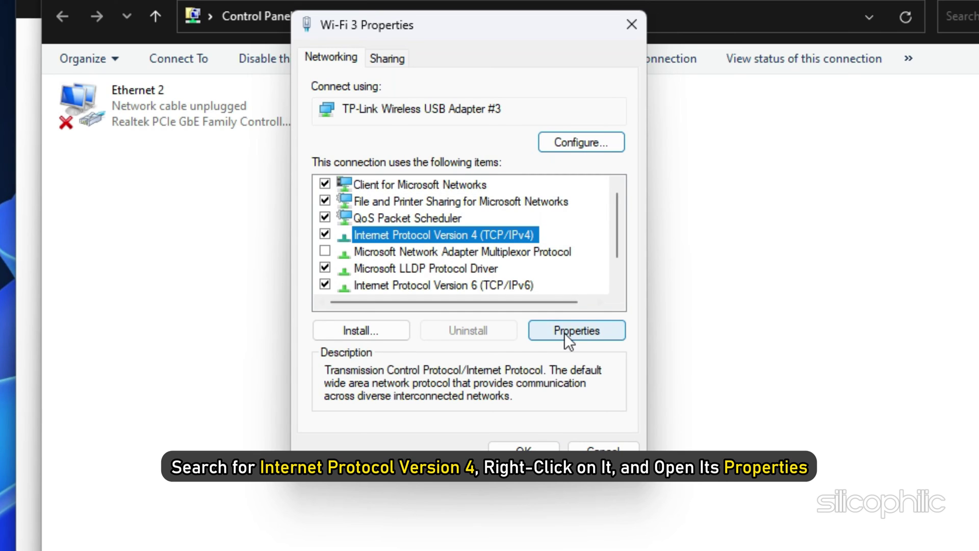
click(564, 333)
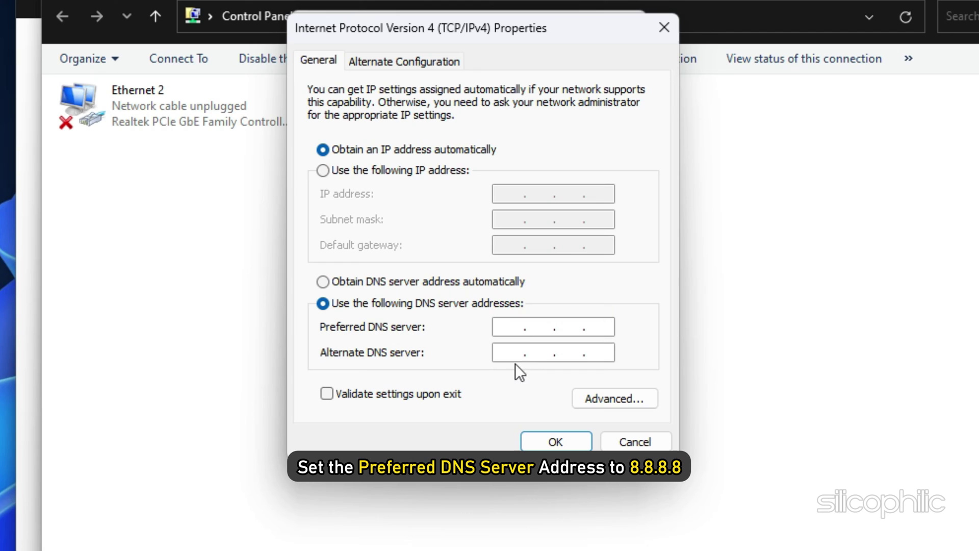
Step: Set the preferred DNS server to 8.8.8.8 and the alternate DNS server to 8.8.4.4, and accept the settings
text(8.8.8.8)
key(Tab)
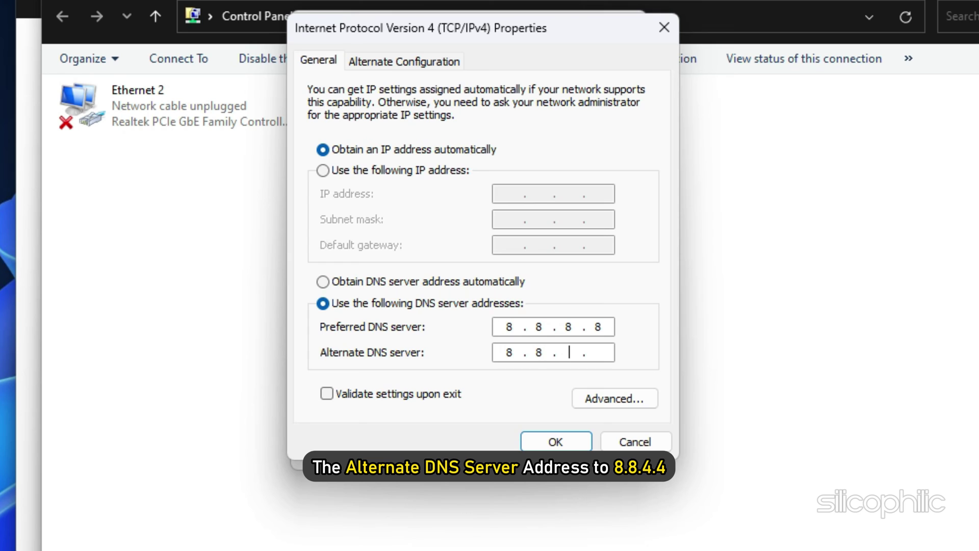
text(8.8.4.4)
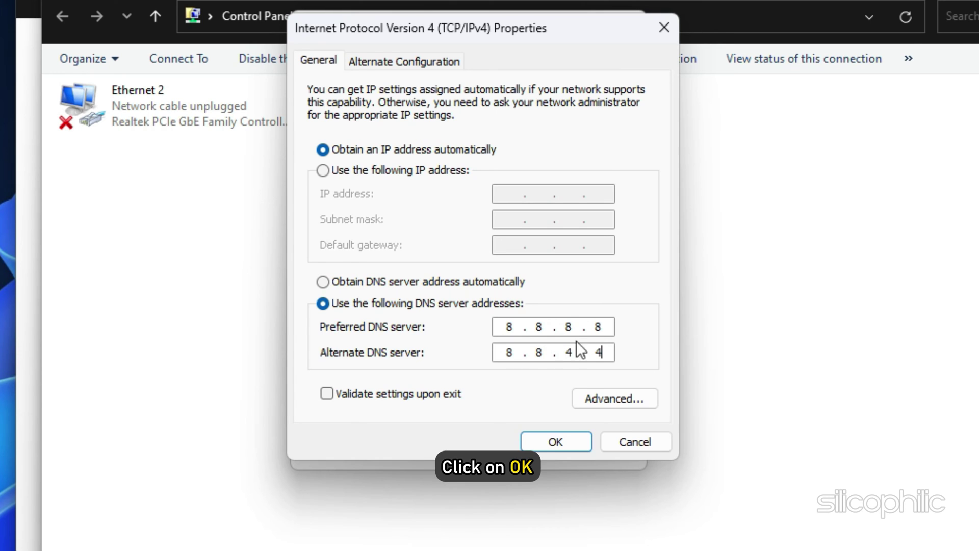
click(555, 443)
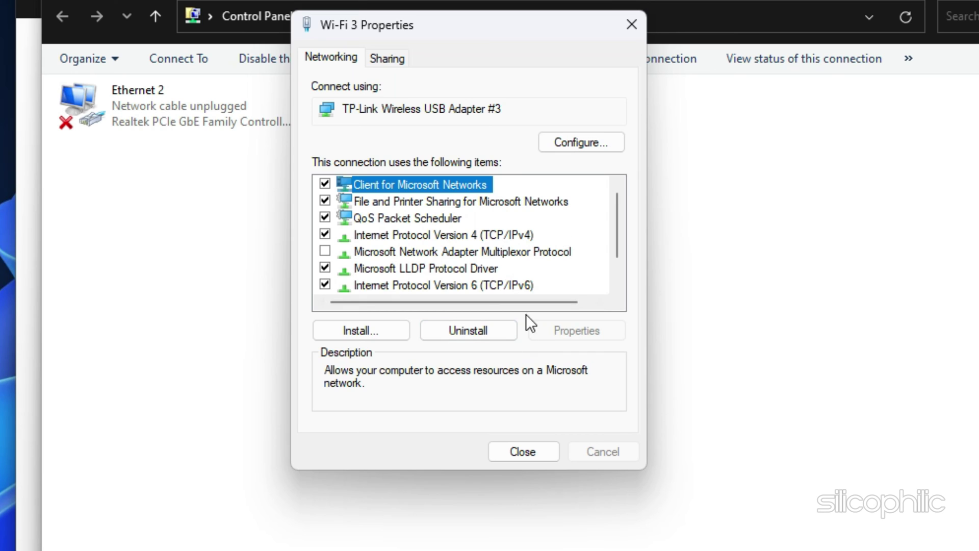
Step: Reopen Wi-Fi 3's IPv4 properties and set the preferred DNS server to 1.1.1.1 and the alternate to 1.0.0.1
click(444, 234)
click(576, 330)
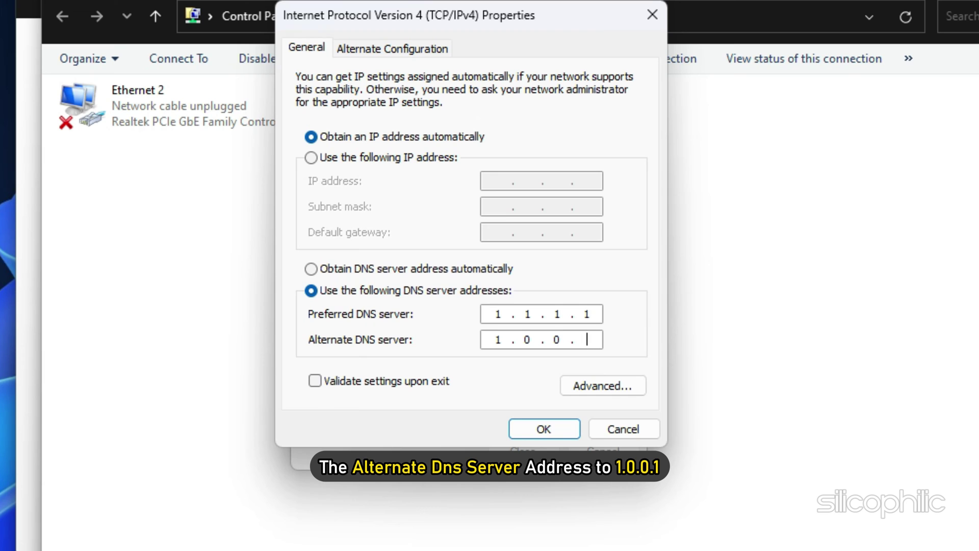
text(1)
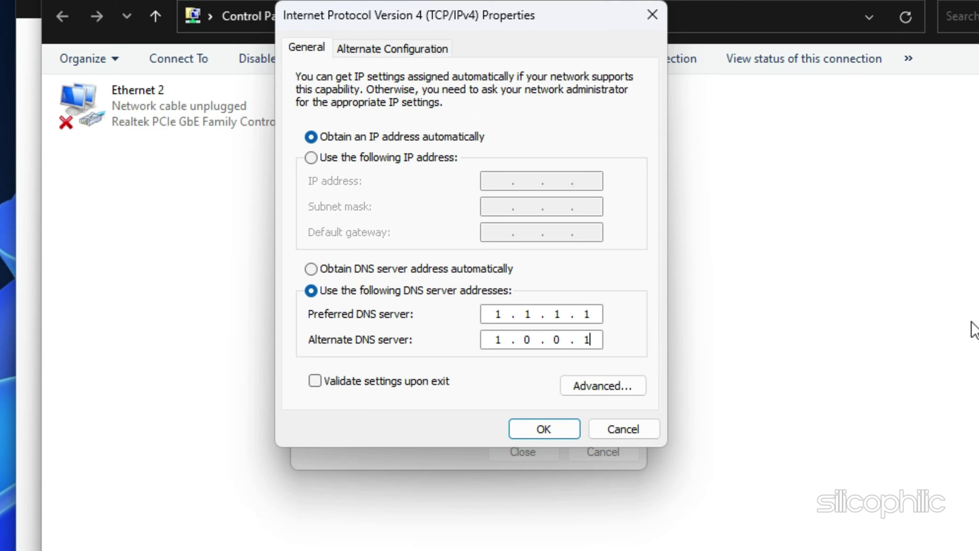
click(541, 429)
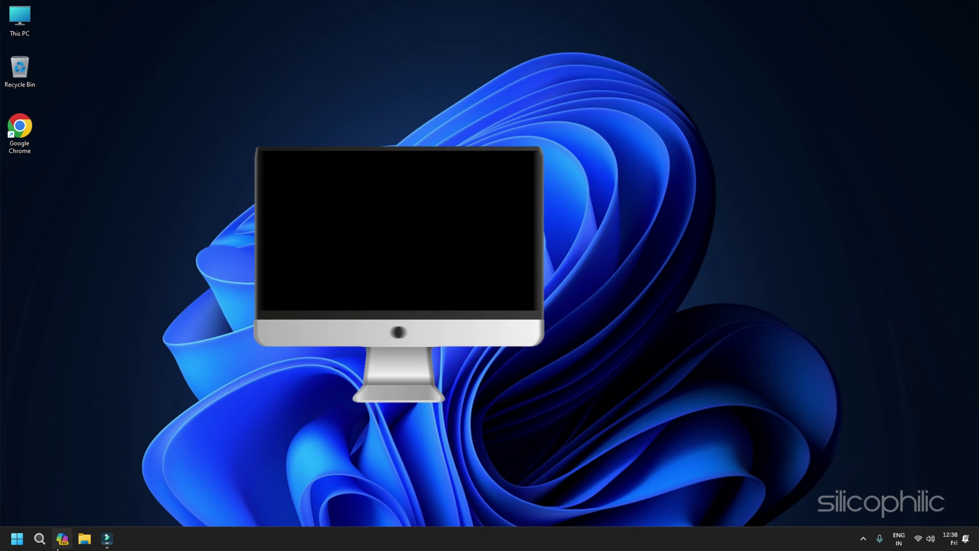